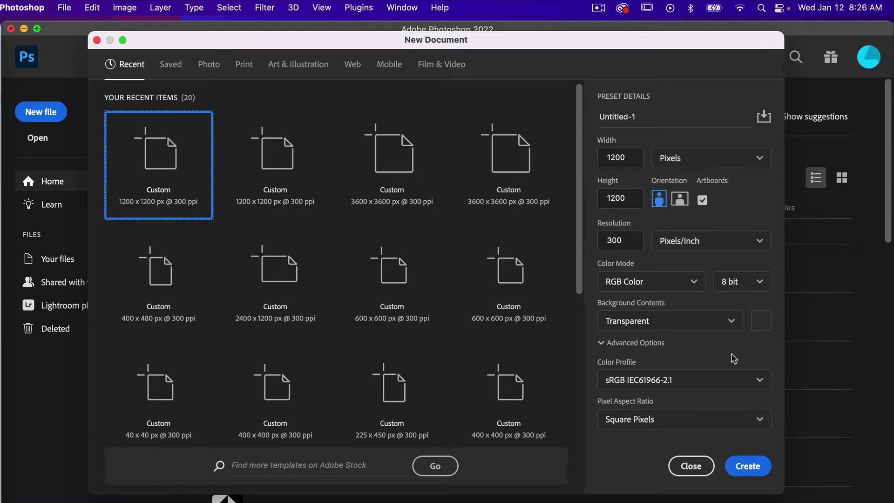
Step: Create a 1200 x 1200 px RGB document at 300 ppi with an artboard and transparent background
left_click(752, 467)
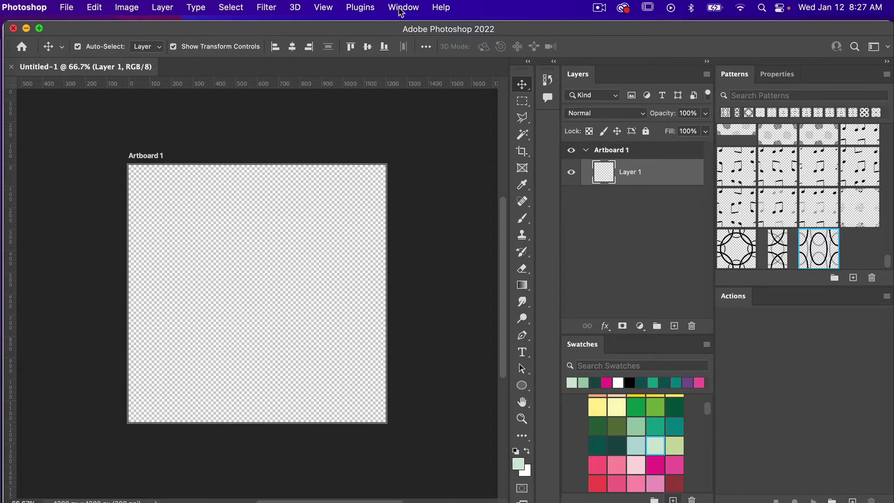
Step: Load the action file Block-Patterns-1-Object-Set-A.atn from the raw-files folder and expand the set to review its actions
left_click(401, 8)
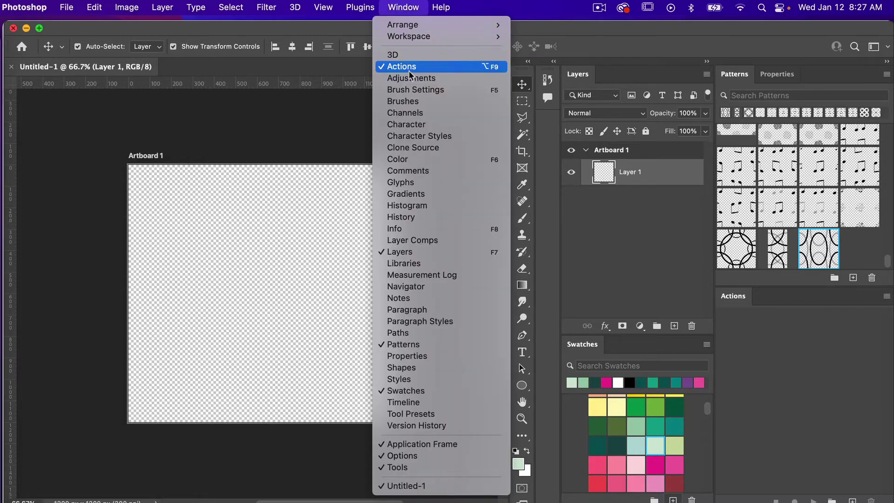
left_click(771, 352)
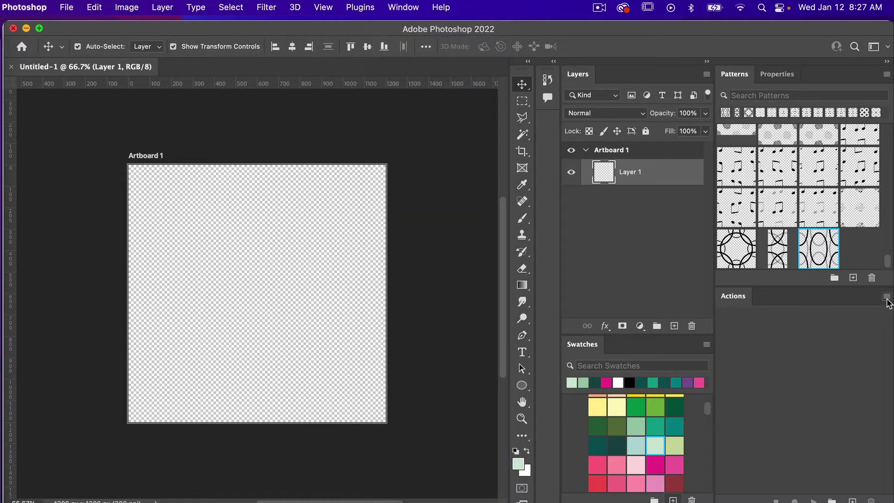
left_click(887, 297)
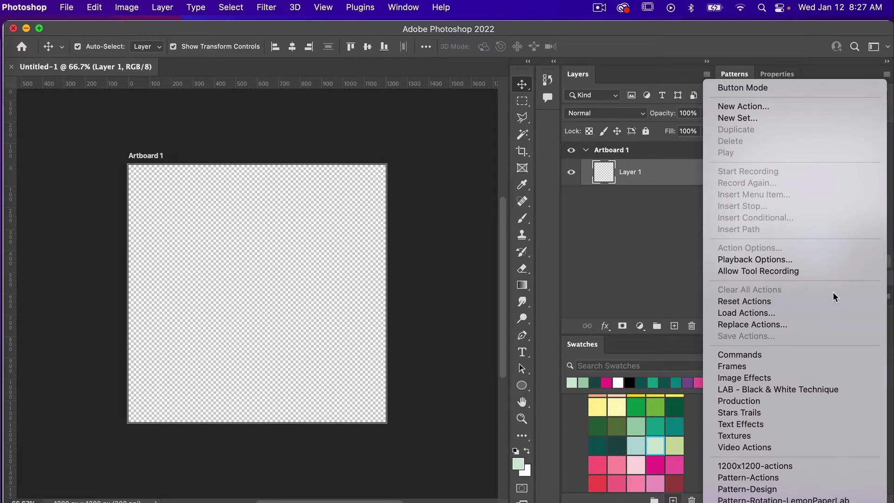
left_click(767, 314)
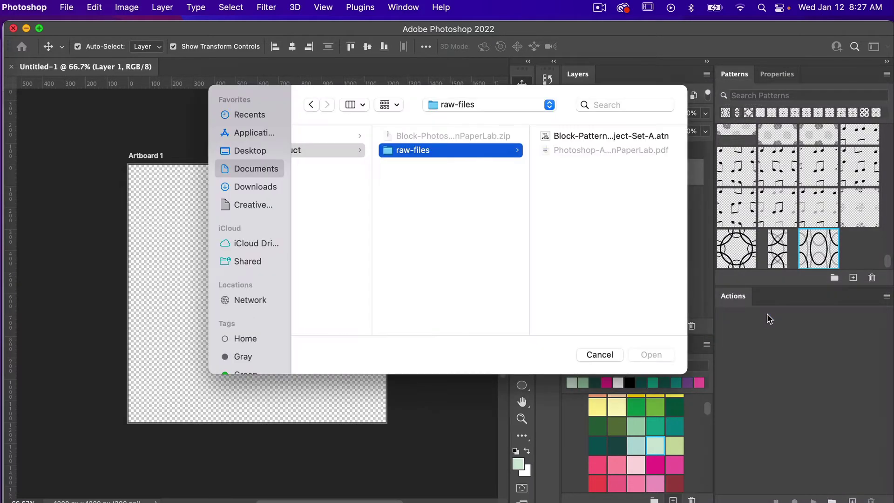
left_click(582, 135)
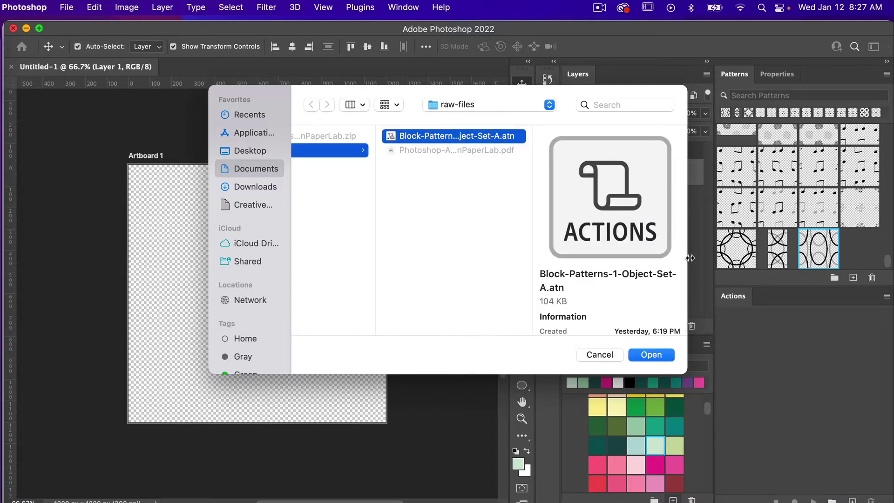
left_click(650, 357)
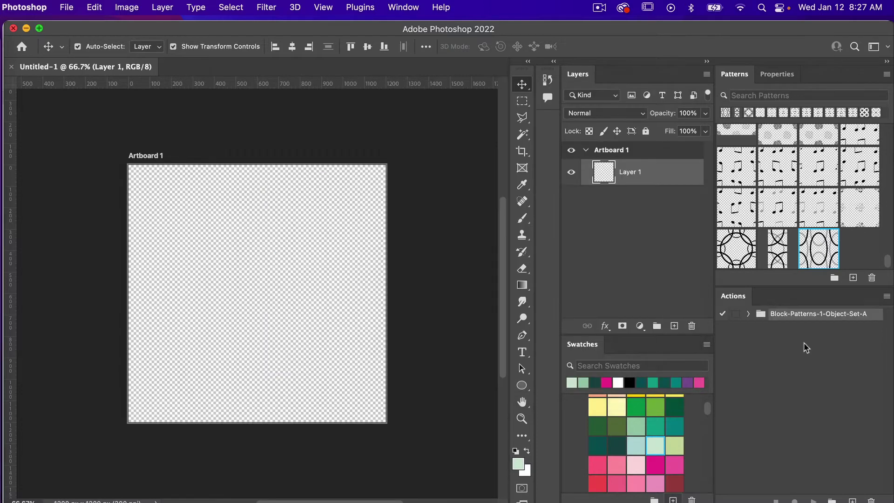
left_click(748, 313)
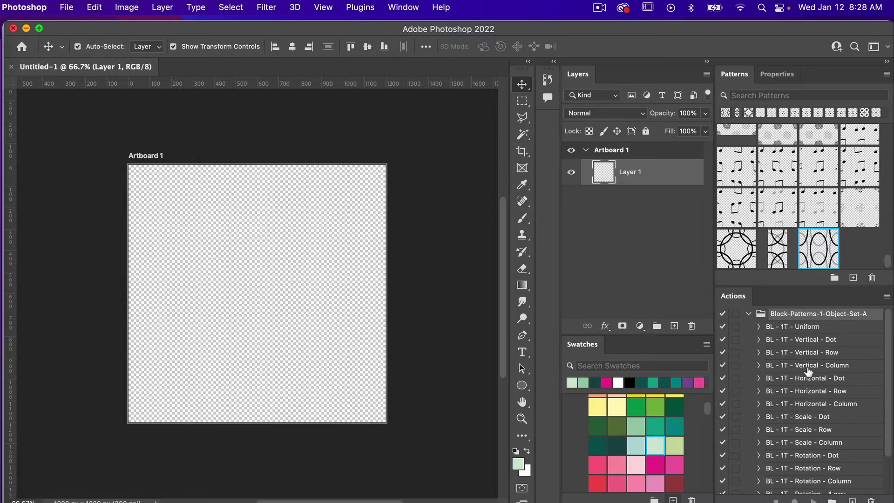
scroll(808, 371, "down", 3)
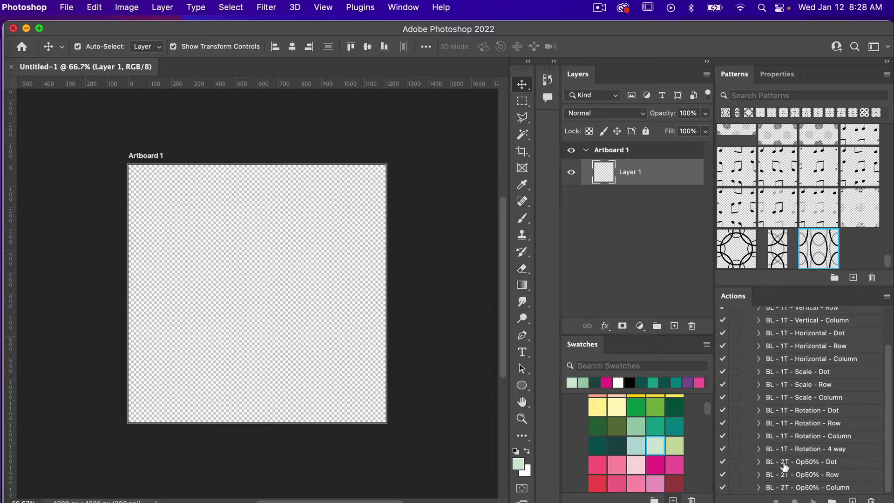
scroll(805, 405, "up", 4)
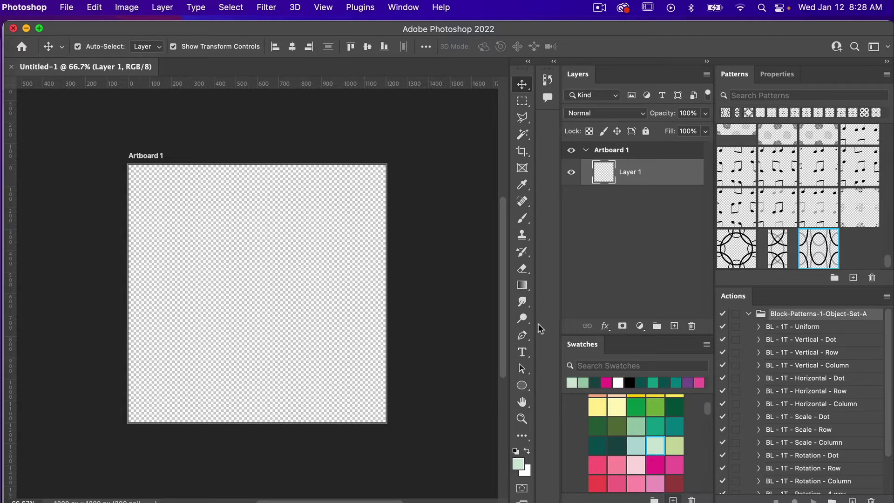
Step: Draw a custom beamed eighth-notes shape from the legacy Music shapes, about 396 x 467 px, in the artboard's upper-left area
key("u")
key("shift+u")
key("shift+u")
key("shift+u")
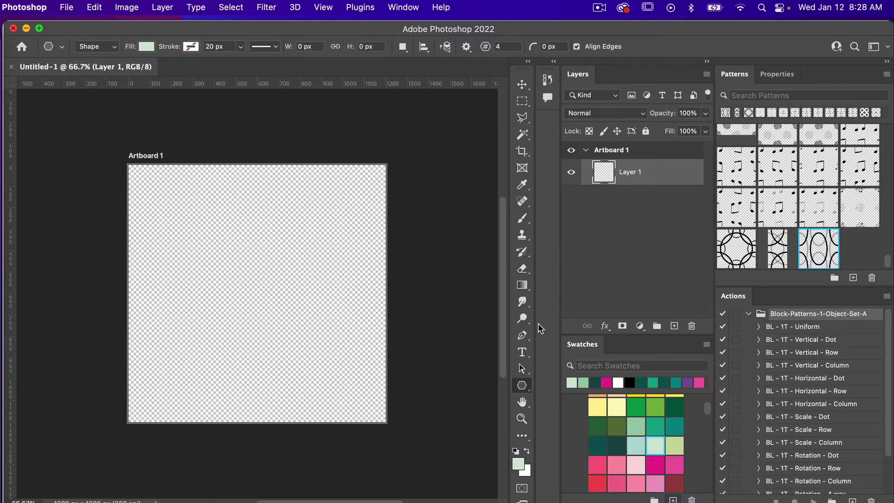
key("shift+u")
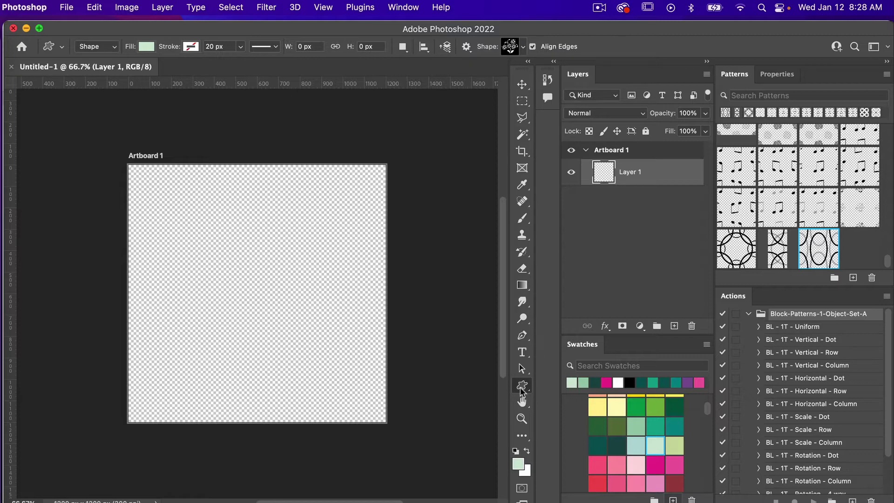
left_click(523, 47)
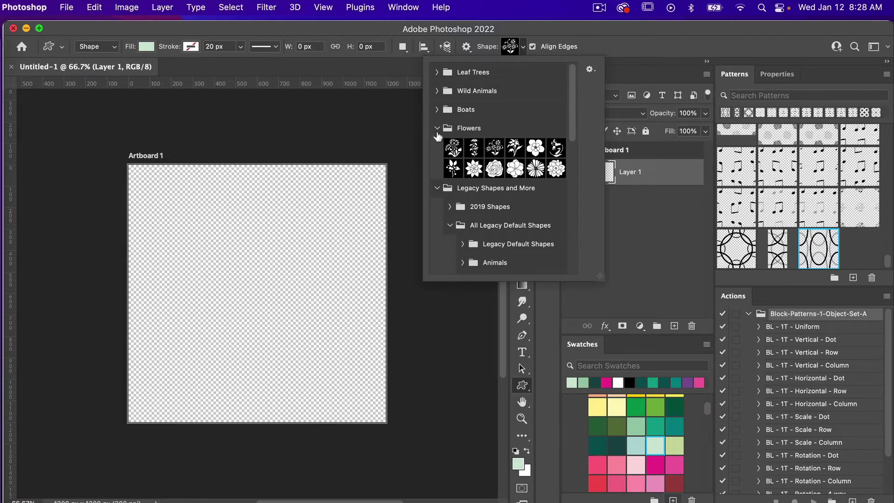
left_click(437, 128)
scroll(441, 112, "down", 2)
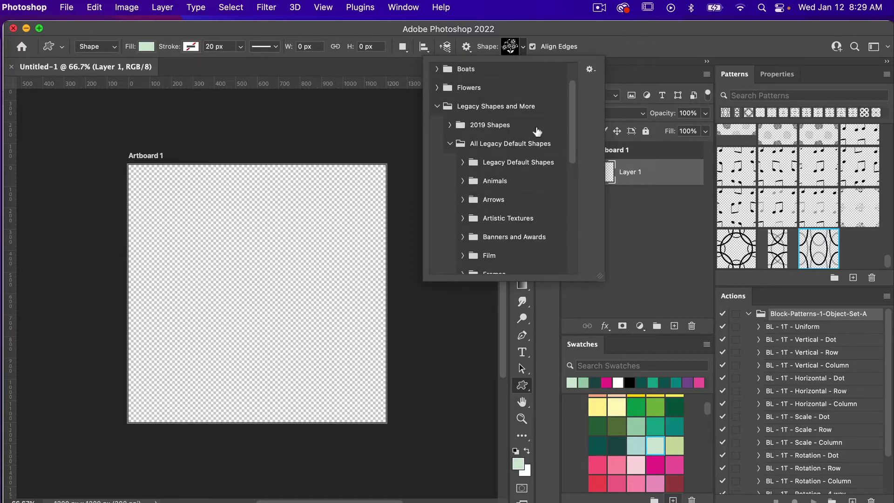
scroll(513, 199, "down", 2)
scroll(514, 198, "down", 6)
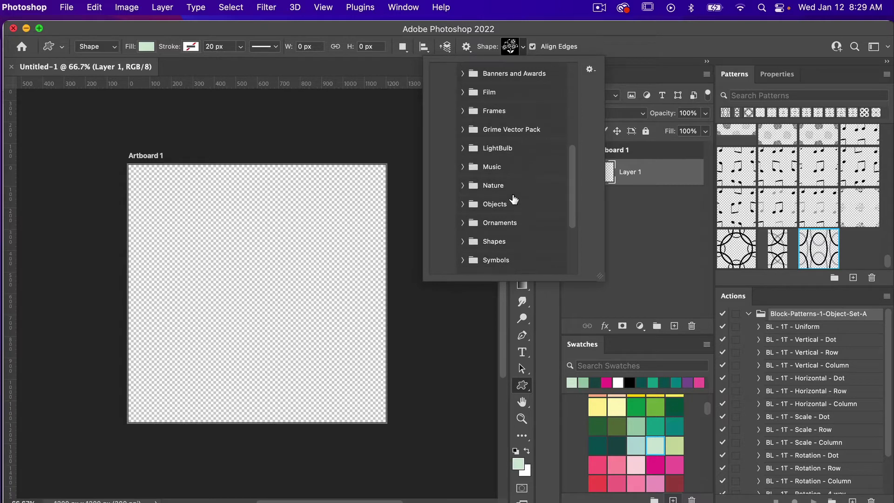
scroll(513, 199, "down", 4)
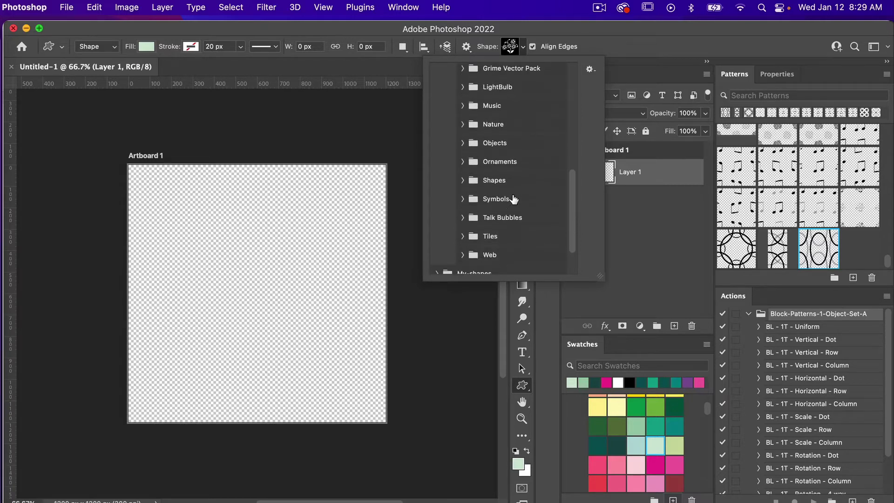
left_click(463, 81)
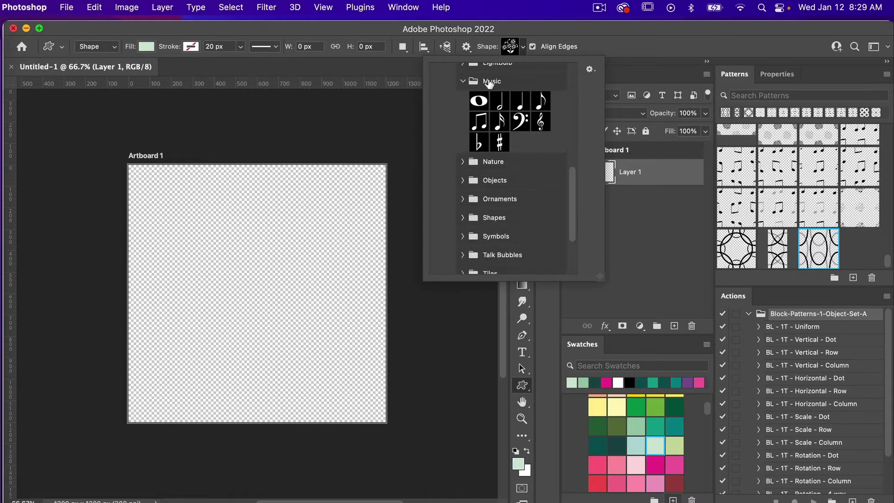
left_click(478, 122)
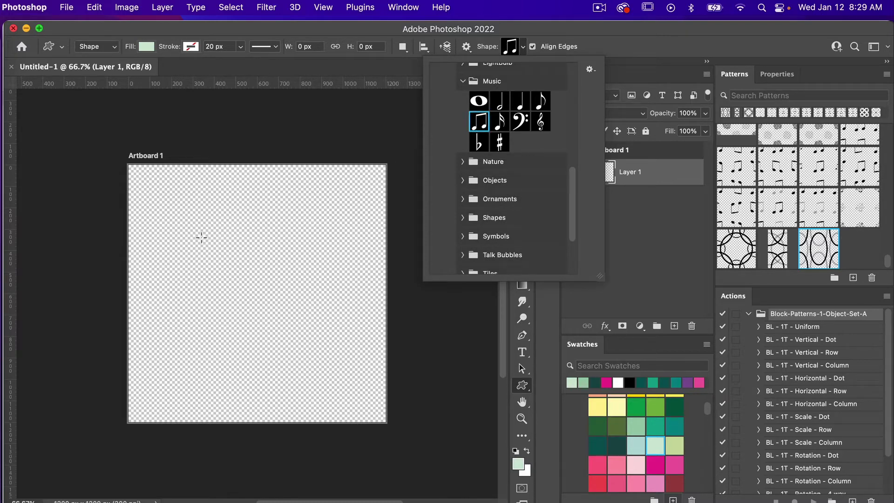
left_click_drag(201, 238, 247, 288)
Step: Change the eighth-notes shape's fill to black
left_click(146, 46)
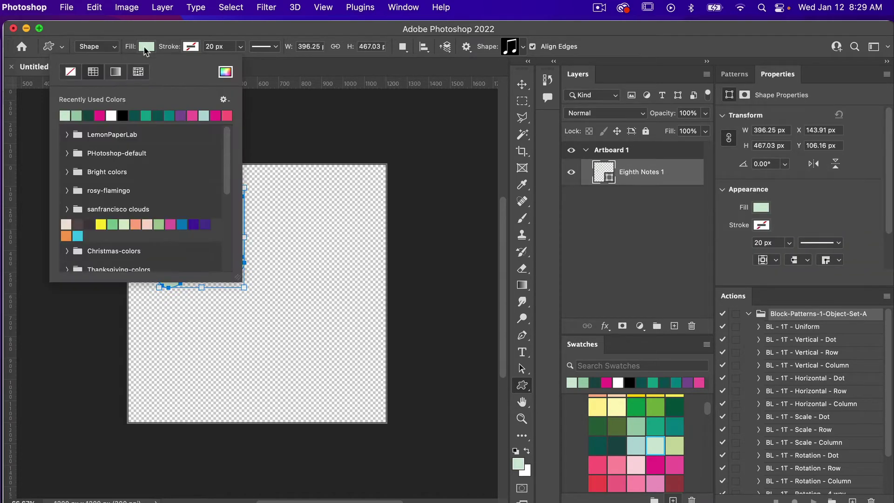
left_click(123, 116)
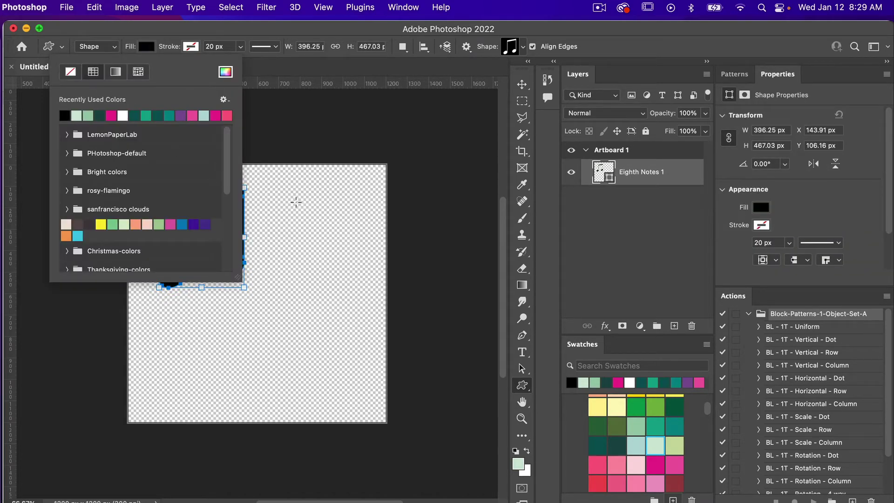
key("Escape")
key("v")
Step: Run the BL - 1T - Uniform action on the eighth-notes shape layer
left_click(309, 212)
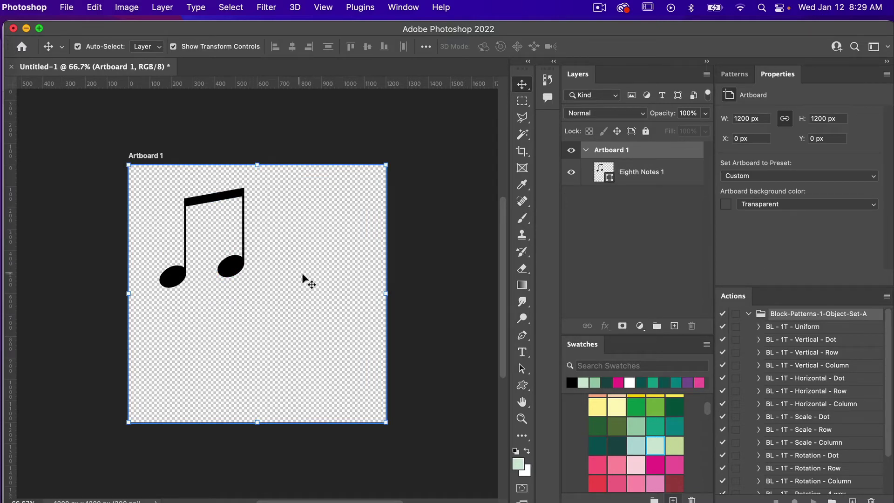
left_click(645, 180)
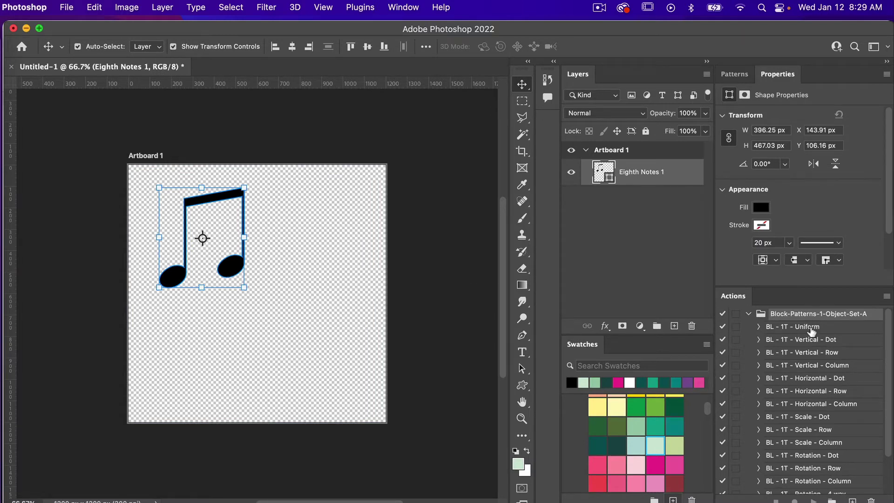
left_click(812, 331)
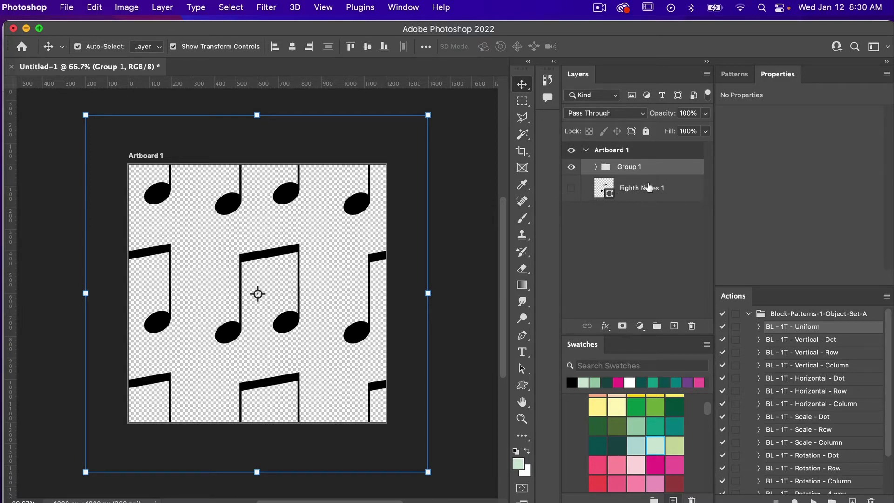
Step: Examine the note copies inside Group 1 and the newly added pattern among the saved patterns
left_click(596, 167)
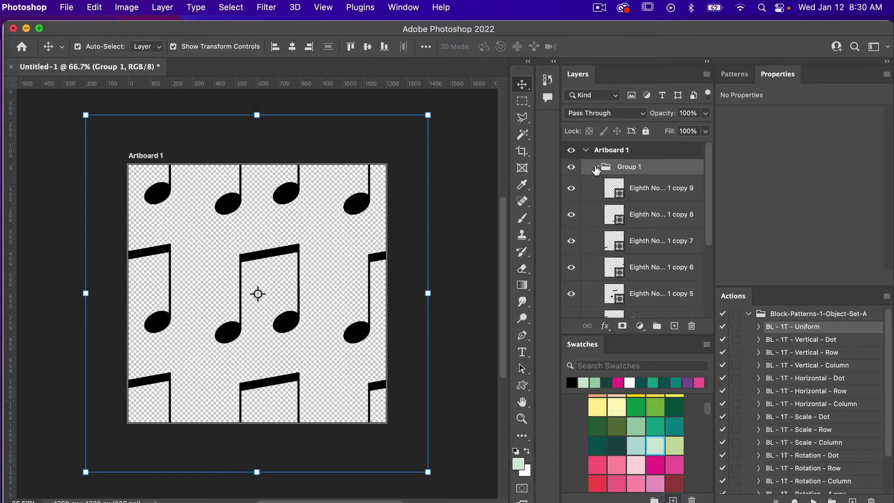
scroll(642, 259, "down", 3)
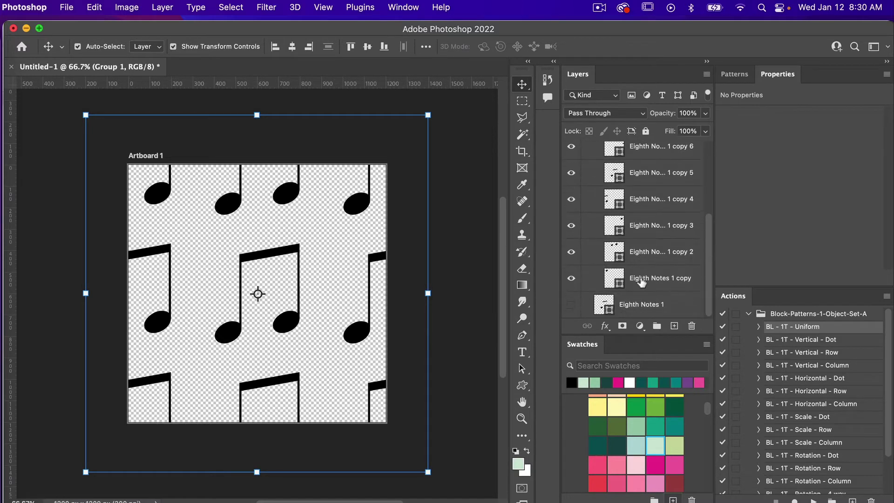
scroll(650, 177, "up", 3)
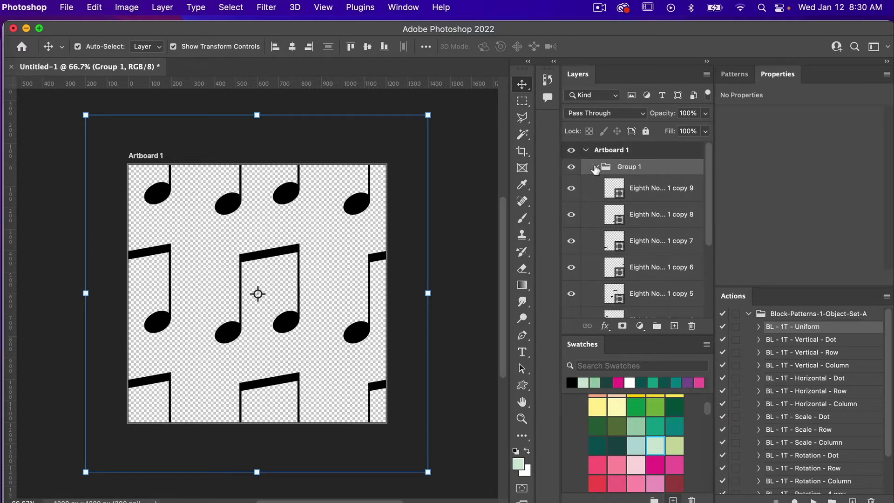
scroll(656, 265, "down", 1)
scroll(657, 267, "up", 1)
left_click(734, 74)
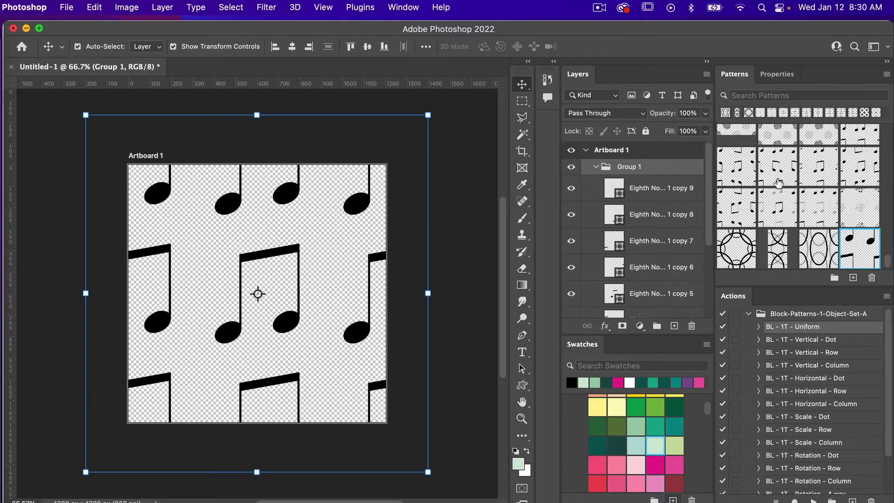
left_click(404, 7)
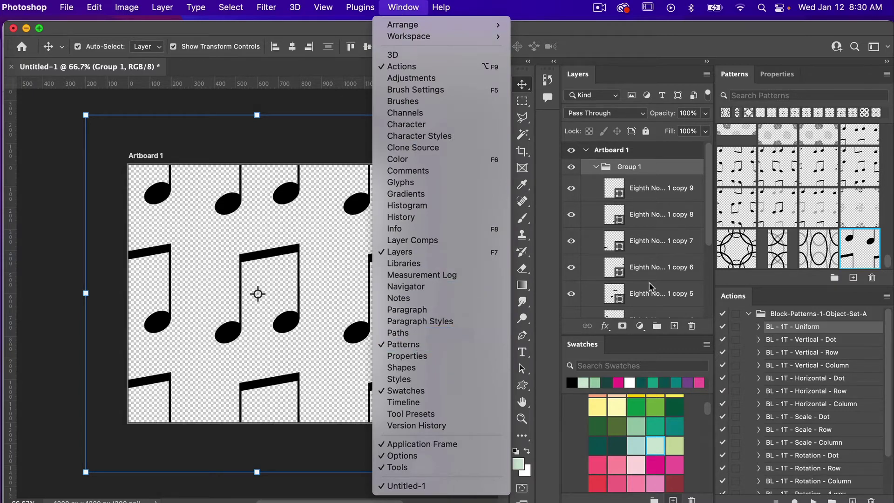
left_click(832, 207)
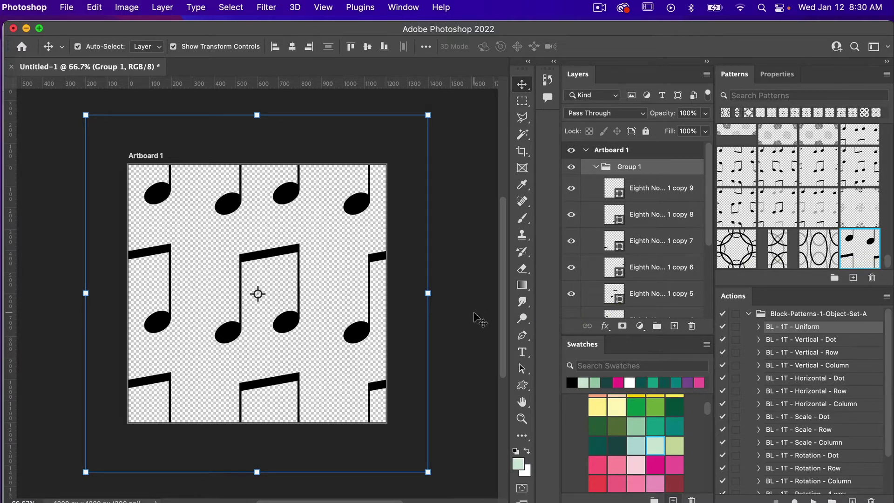
Step: Duplicate Artboard 1 onto the canvas of the same document, keeping the suggested name
left_click(617, 150)
scroll(443, 293, "right", 5)
scroll(443, 294, "down", 2)
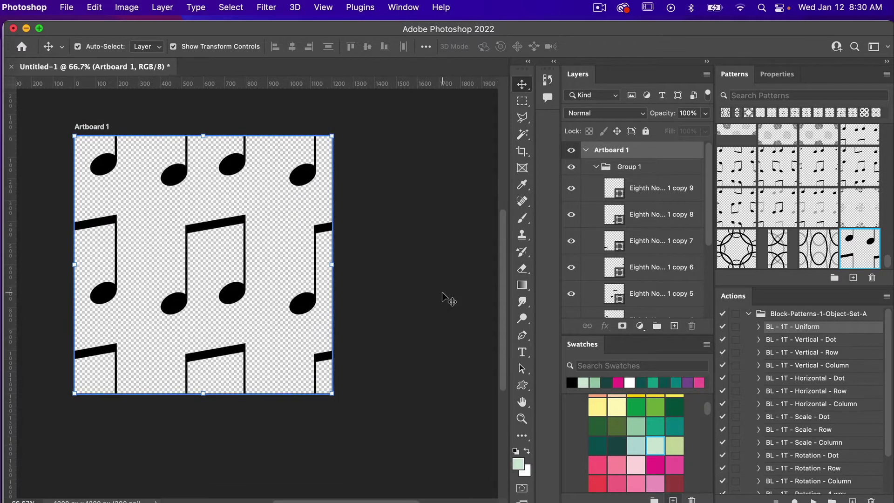
scroll(443, 293, "down", 5)
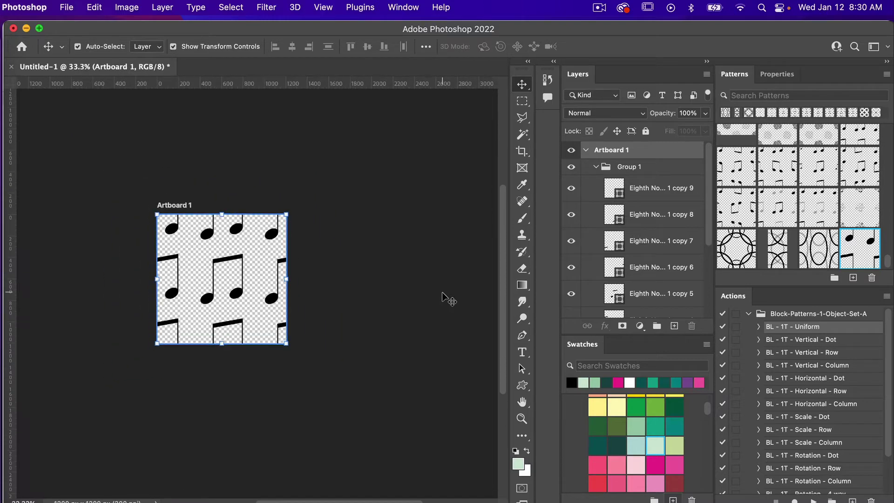
right_click(612, 154)
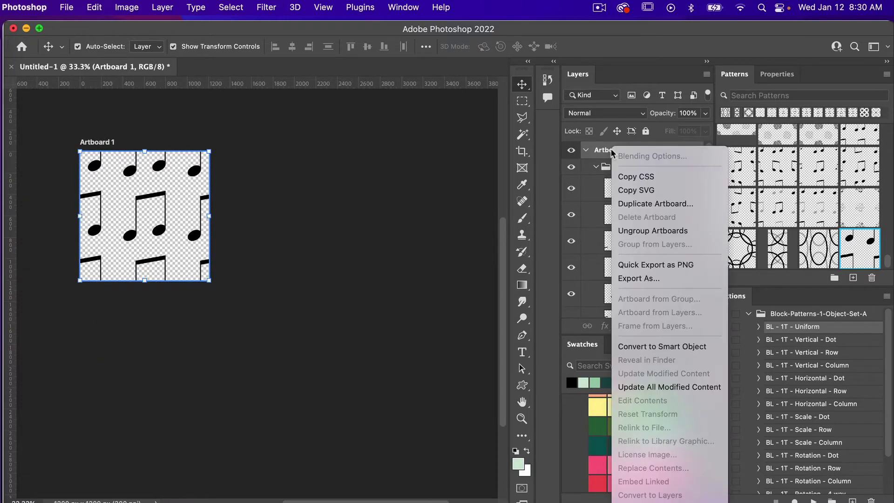
left_click(645, 205)
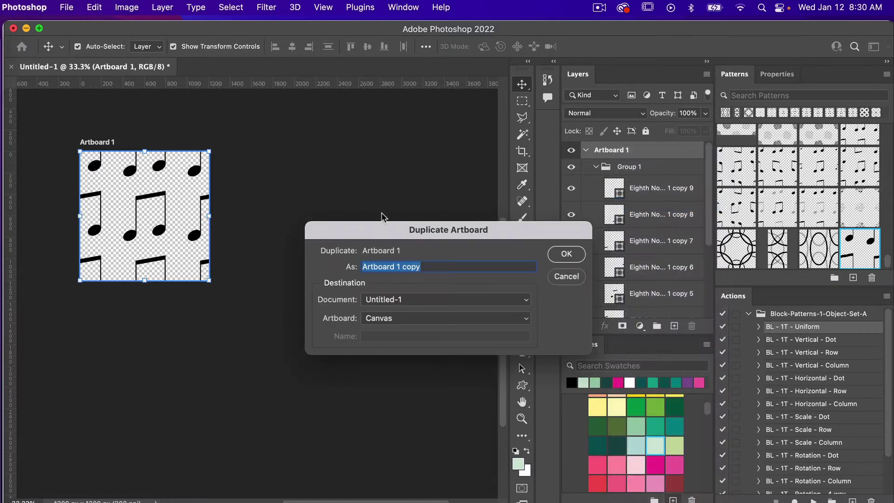
left_click(566, 254)
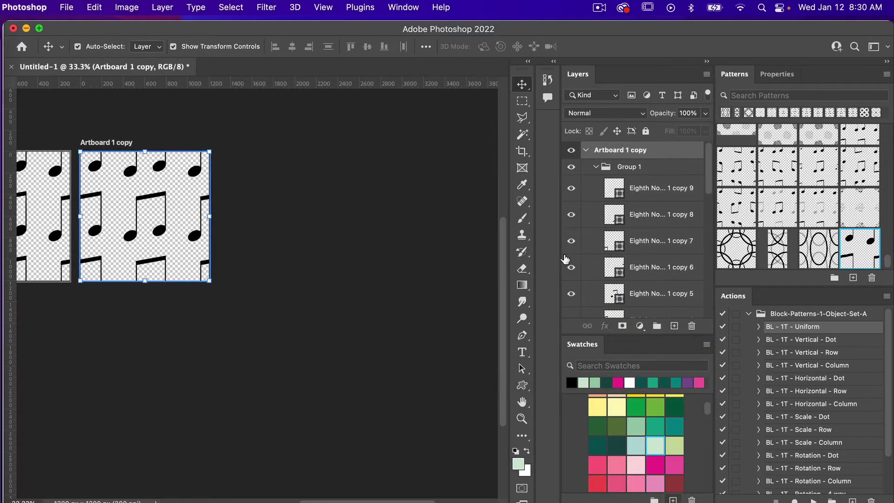
scroll(279, 210, "left", 5)
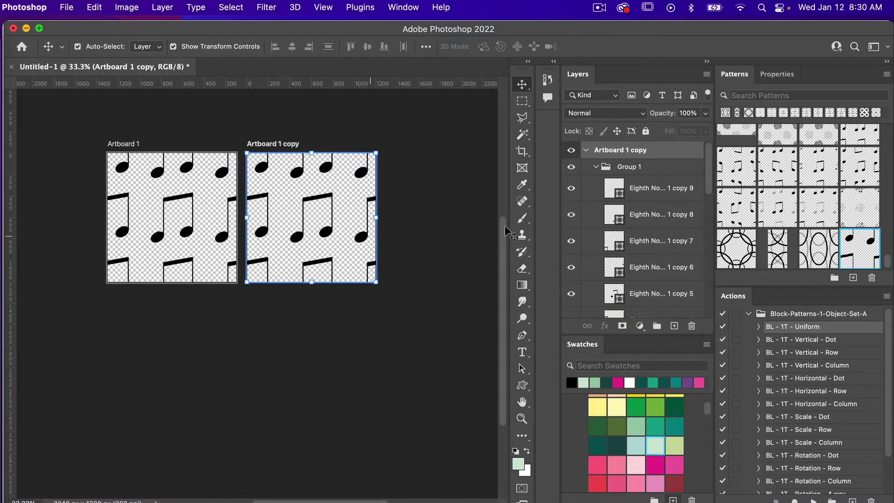
Step: Delete Group 1 and its eighth-note copies from Artboard 1 copy, keeping the hidden Eighth Notes 1 layer
left_click(637, 167)
scroll(635, 228, "down", 6)
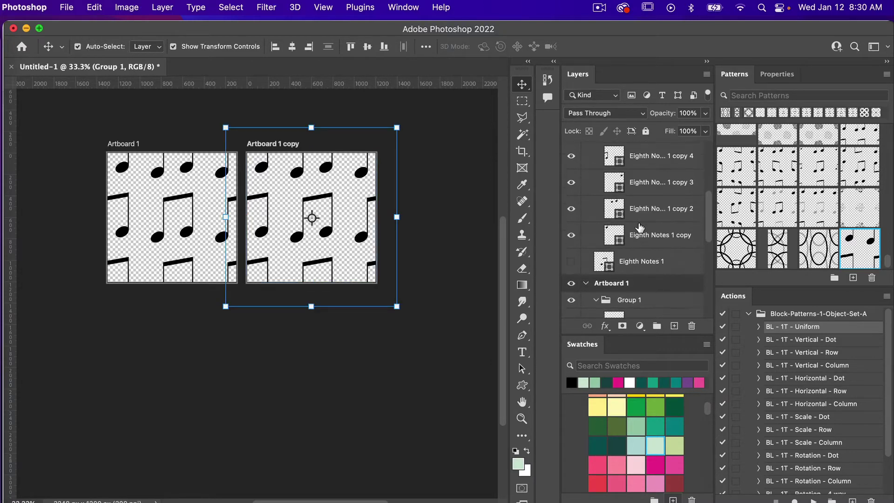
left_click(650, 235, "shift")
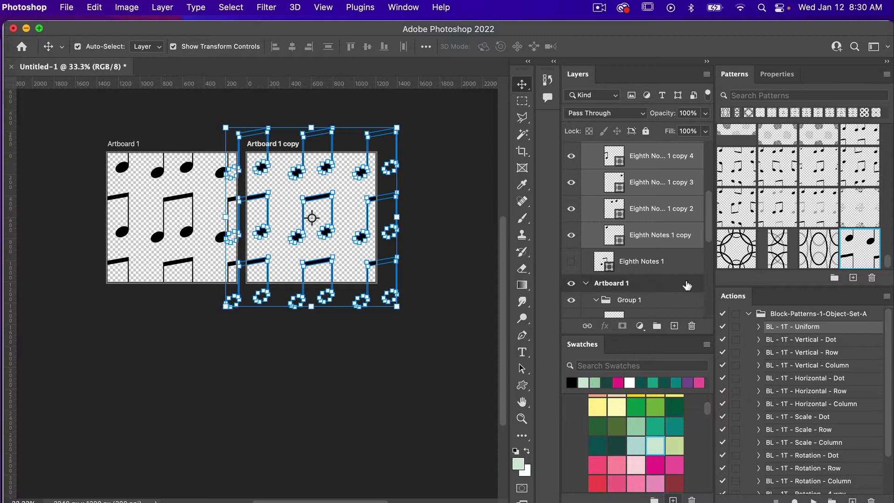
left_click(691, 325)
scroll(639, 224, "up", 1)
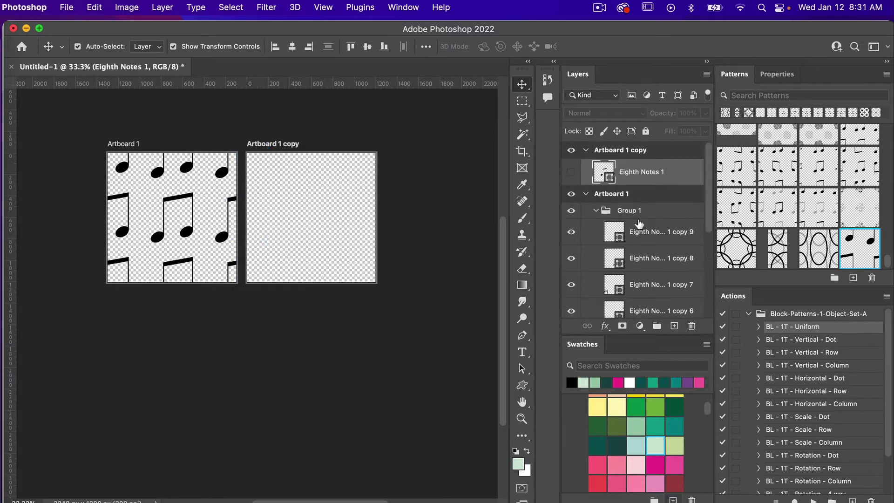
Step: Resize Artboard 1 copy to 3600 by 3600 px with its proportions linked
left_click(633, 154)
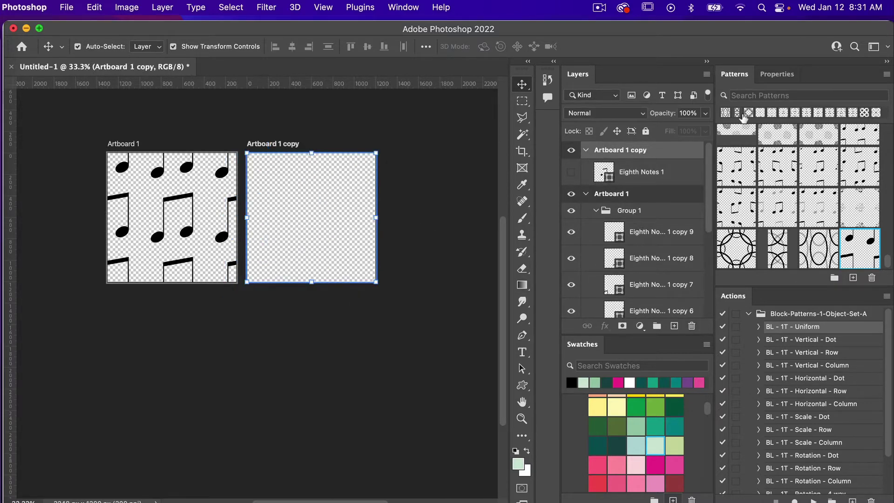
left_click(776, 76)
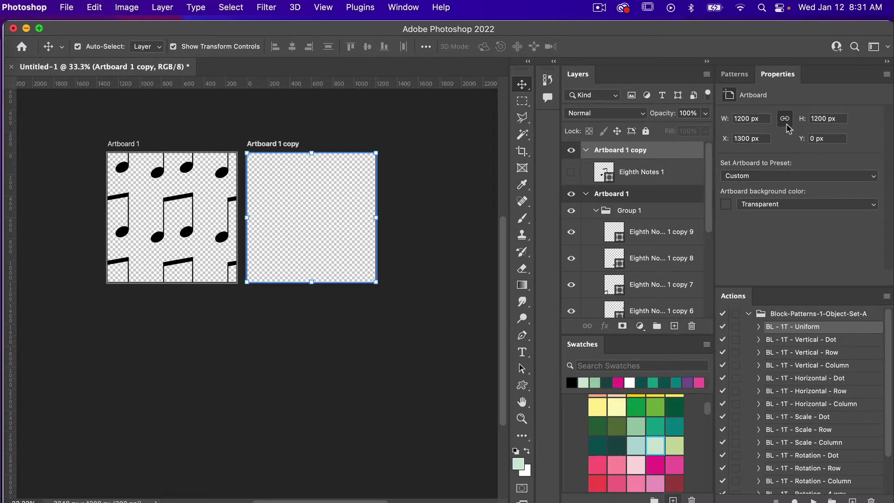
left_click(744, 120)
type("3600")
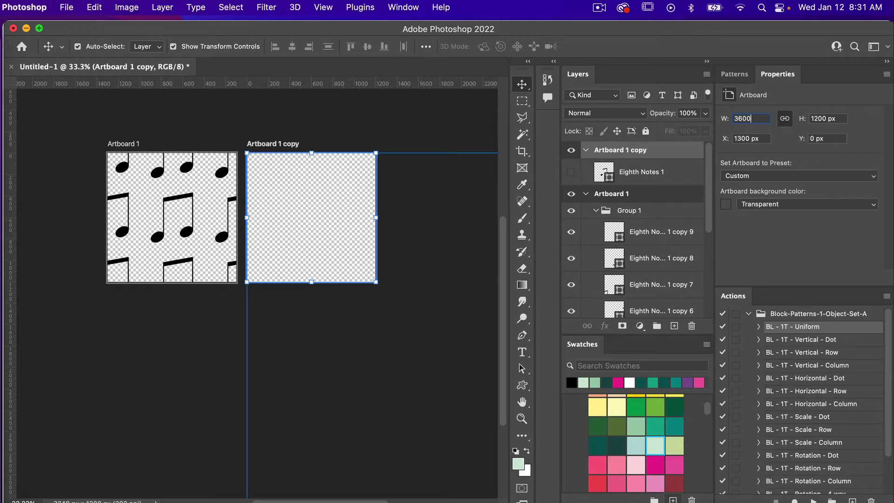
key("Return")
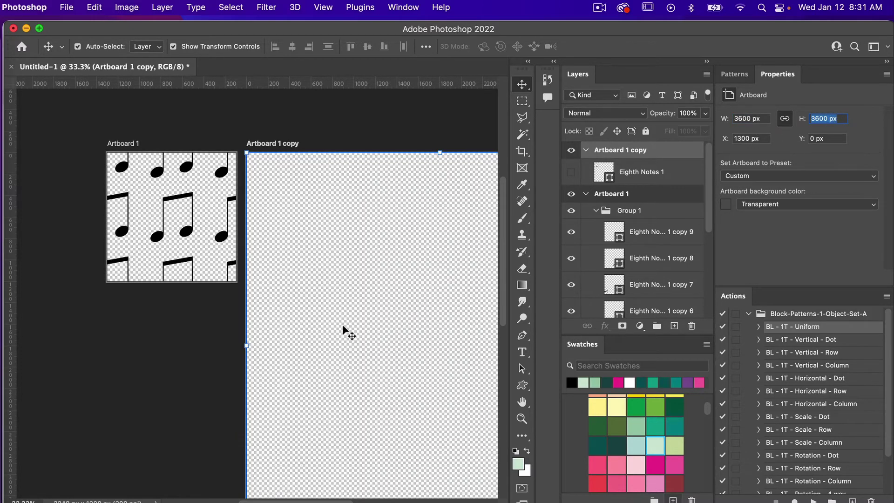
scroll(342, 325, "right", 7)
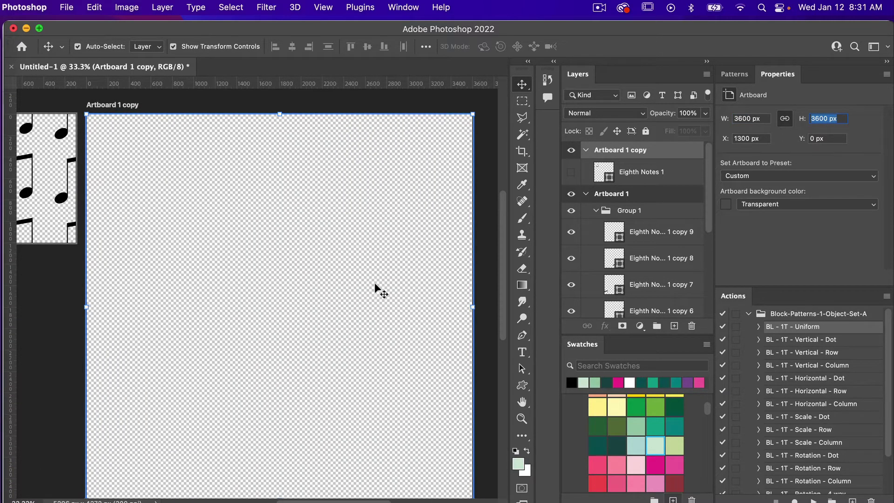
scroll(374, 290, "left", 2)
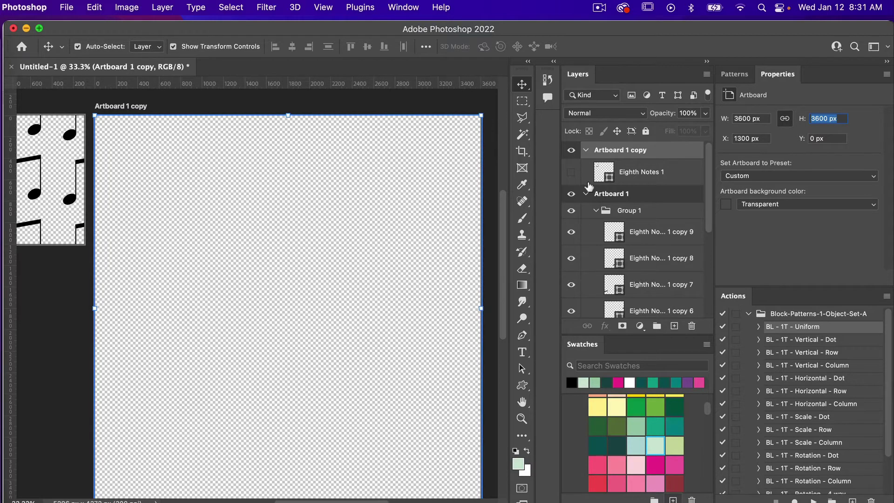
Step: Add a pattern fill layer above Eighth Notes 1 in Artboard 1 copy, with a 0° angle and 100% scale
left_click(651, 180)
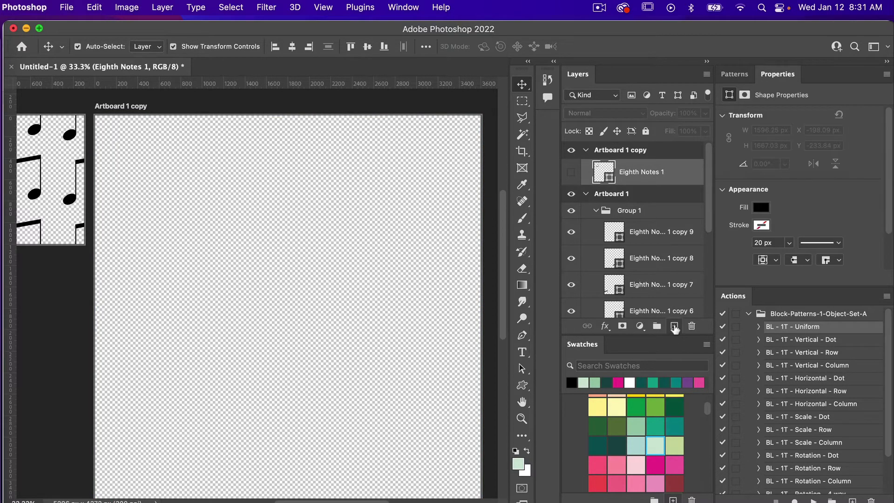
left_click(674, 327)
left_click(640, 326)
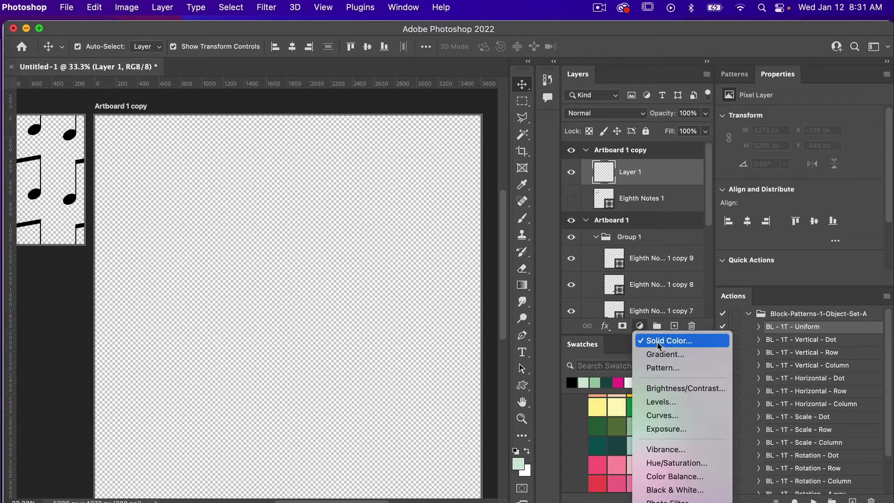
left_click(659, 367)
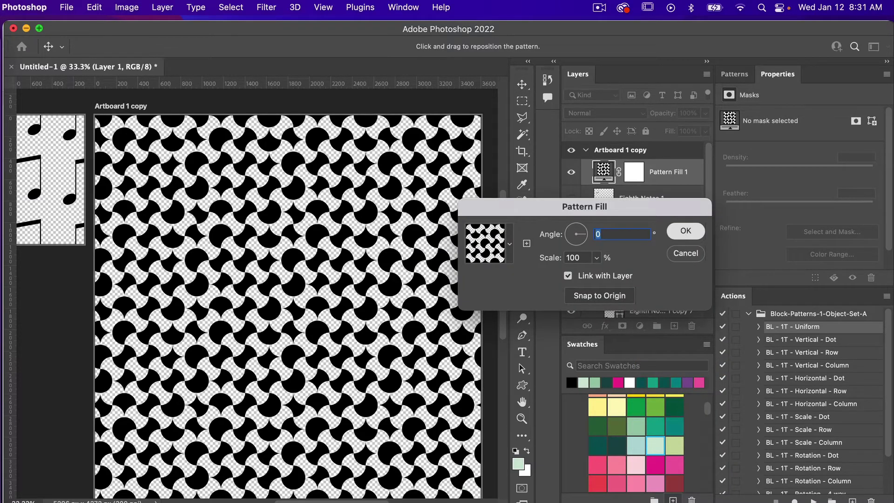
left_click(683, 232)
Step: Change the pattern fill layer's pattern to the newly generated black eighth-notes pattern
left_click(738, 76)
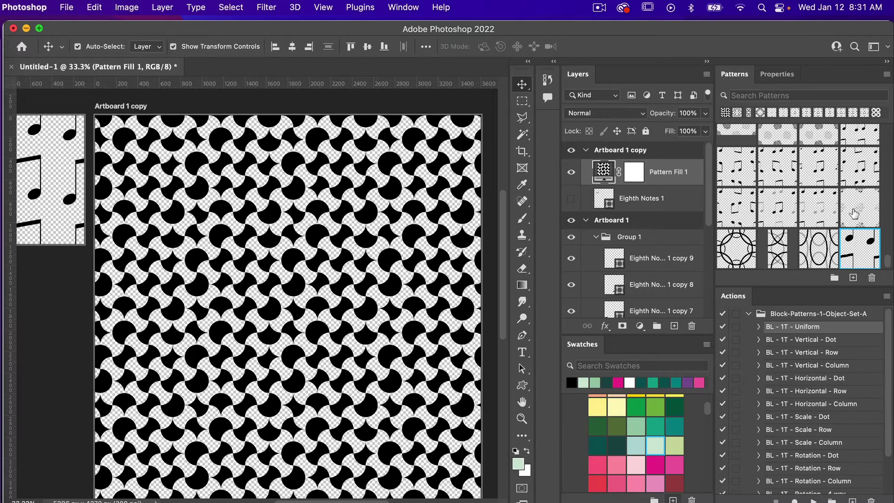
left_click(861, 252)
scroll(421, 317, "down", 1)
scroll(421, 318, "left", 1)
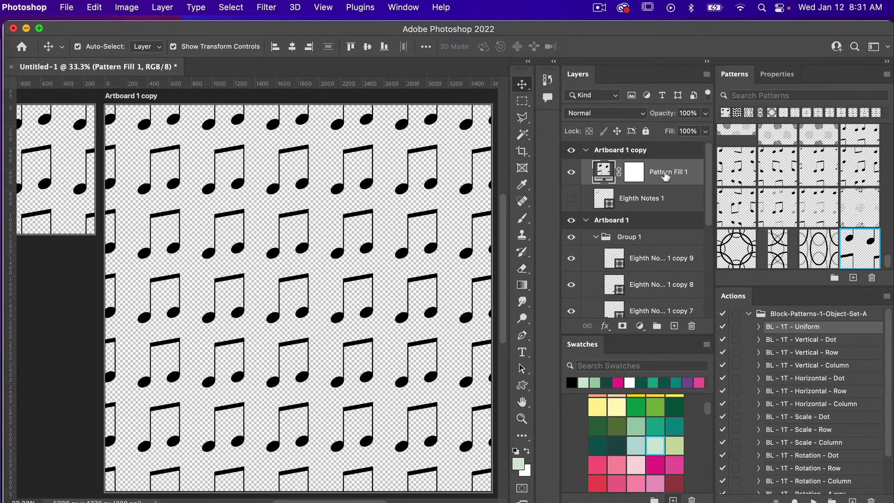
Step: Add a solid color fill layer in cfe6d5 above the pattern fill and clip it to the pattern
left_click(640, 325)
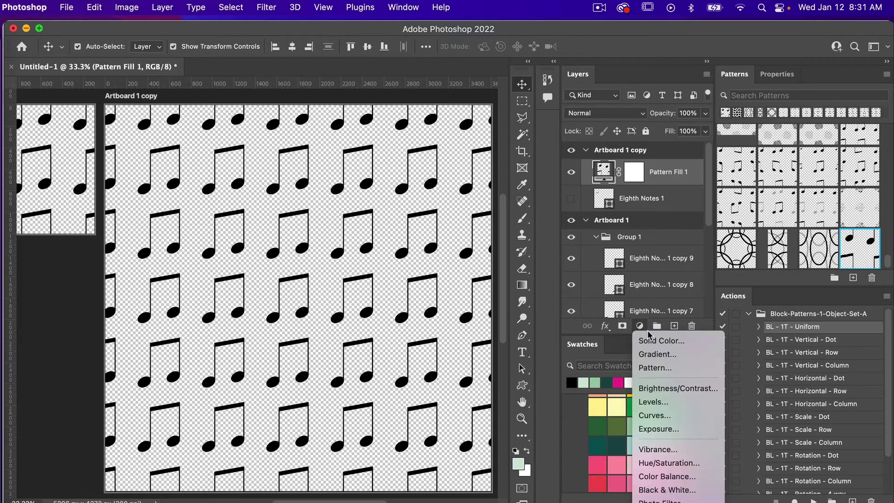
left_click(657, 342)
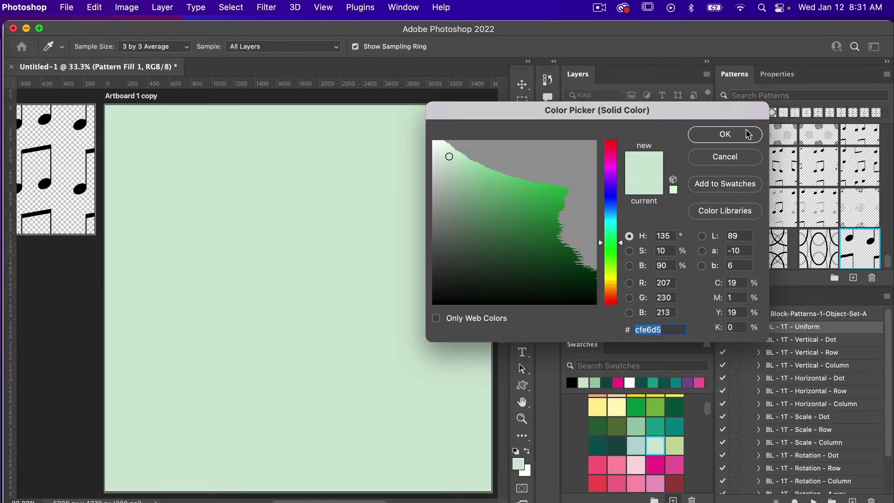
left_click(725, 134)
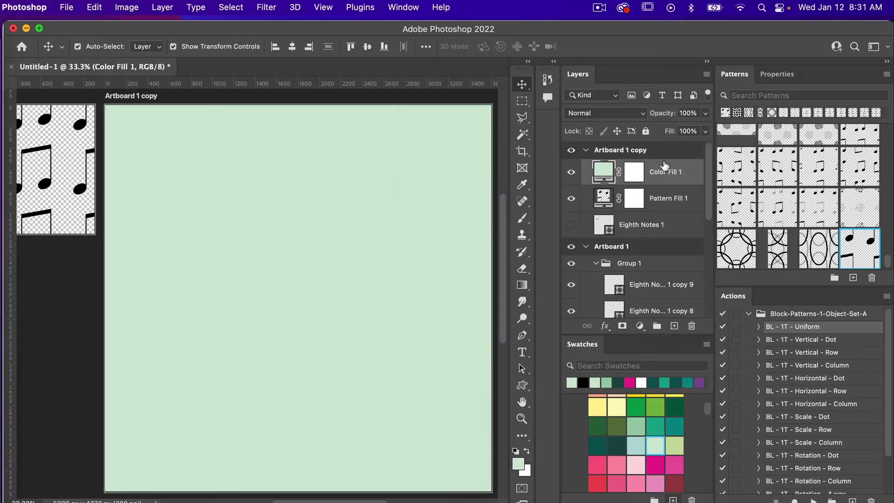
left_click(620, 186, "alt")
Step: Add a white (fff) solid color fill layer between the pattern fill and the Eighth Notes 1 layer
left_click(658, 225)
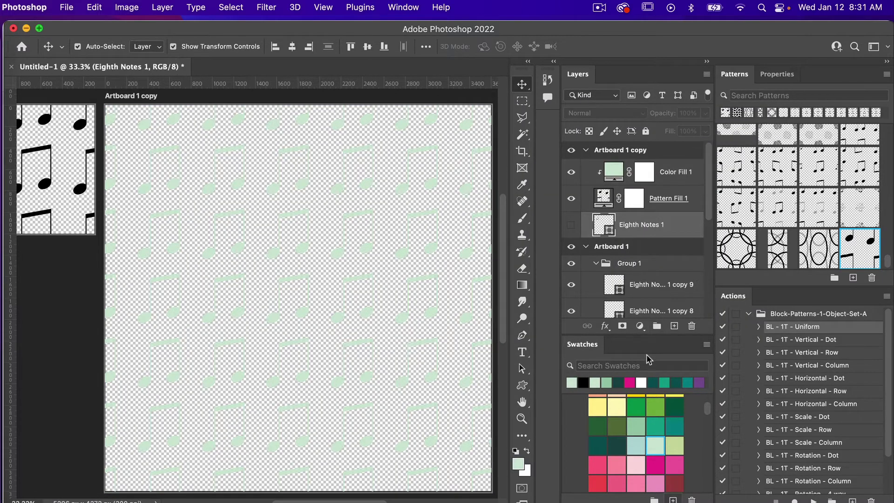
left_click(640, 326)
key("Escape")
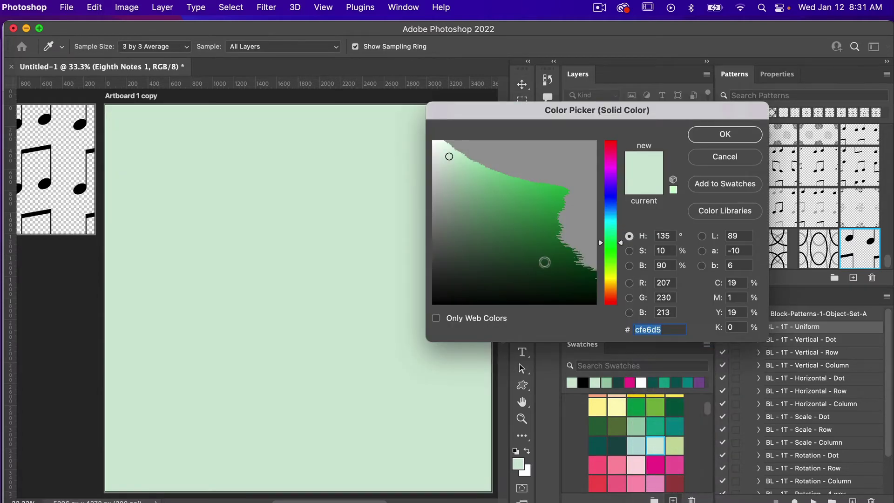
type("fff")
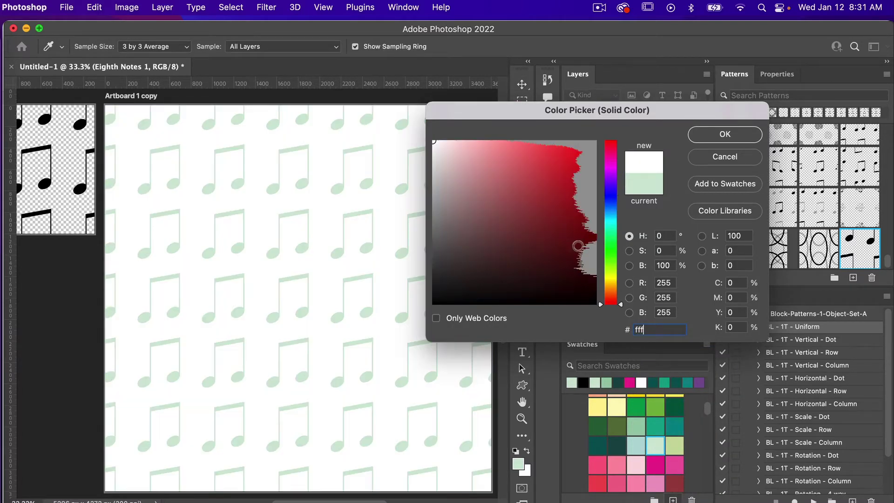
left_click(713, 136)
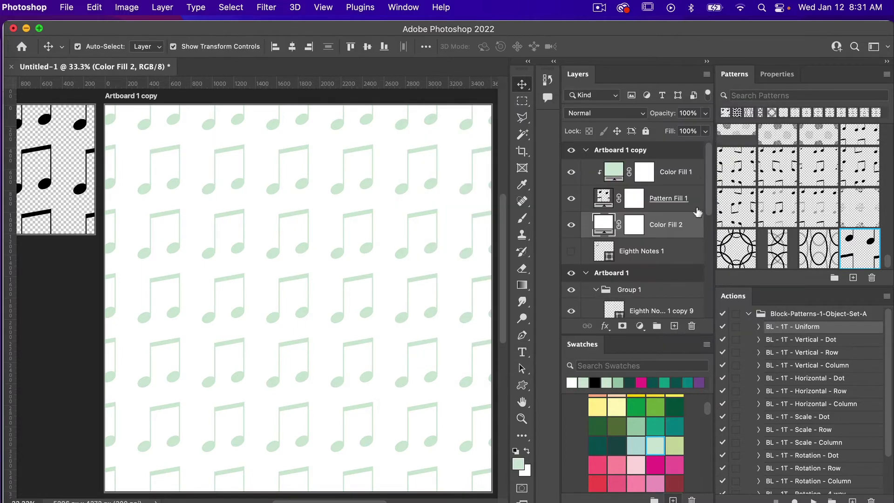
Step: Recolor the background fill layer, Color Fill 2, with the dark teal swatch
left_click(676, 172)
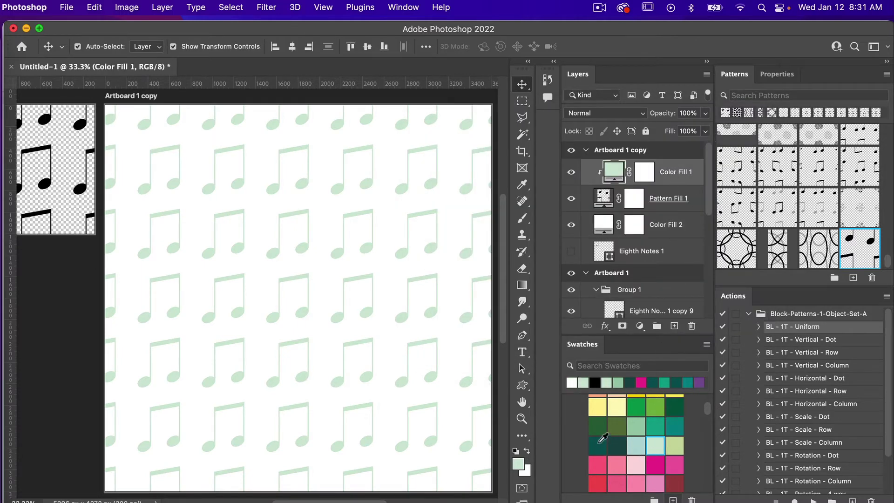
left_click(673, 225)
left_click(598, 446)
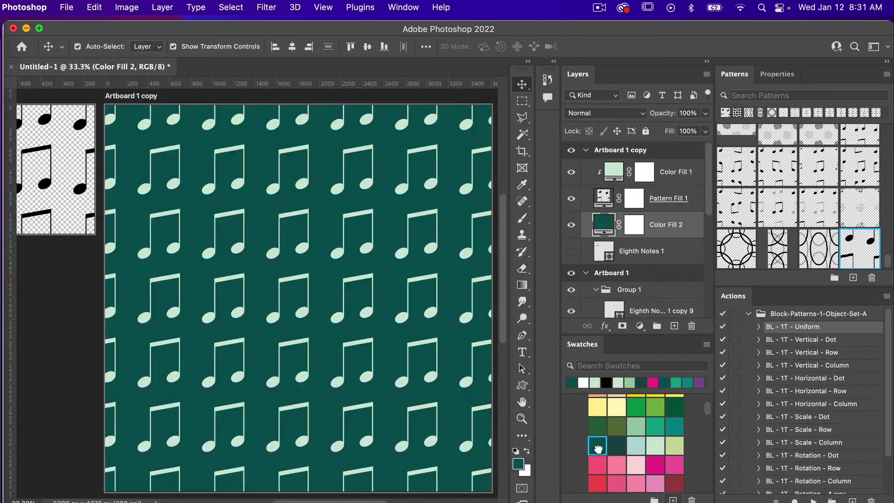
Step: Examine how the light green eighth-notes pattern repeats across the enlarged artboard
scroll(379, 289, "up", 2)
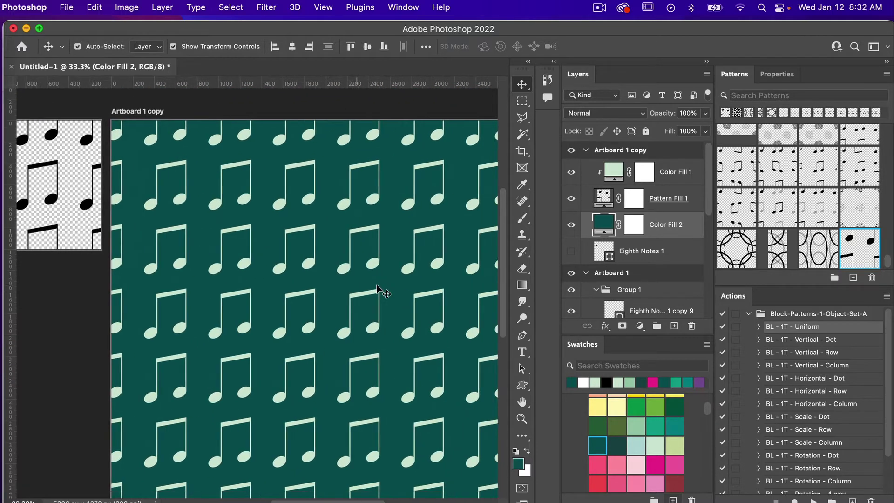
scroll(378, 288, "right", 3)
scroll(378, 289, "down", 1)
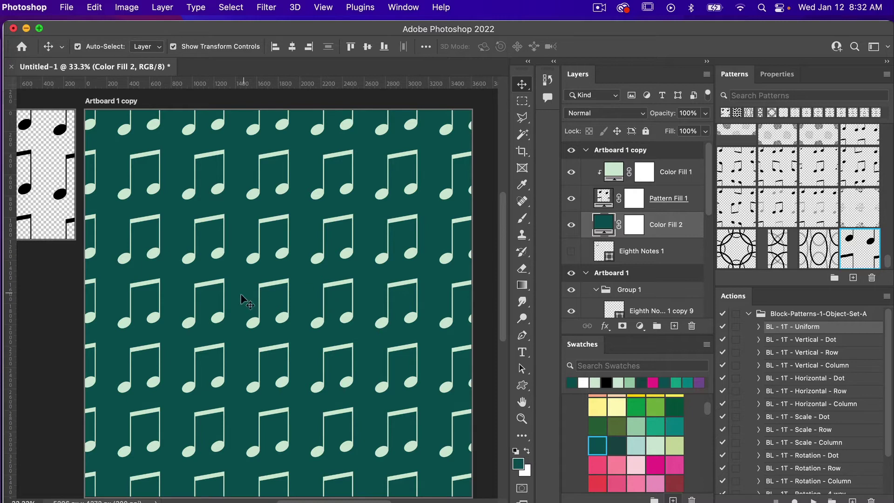
scroll(259, 270, "left", 5)
scroll(259, 270, "down", 1)
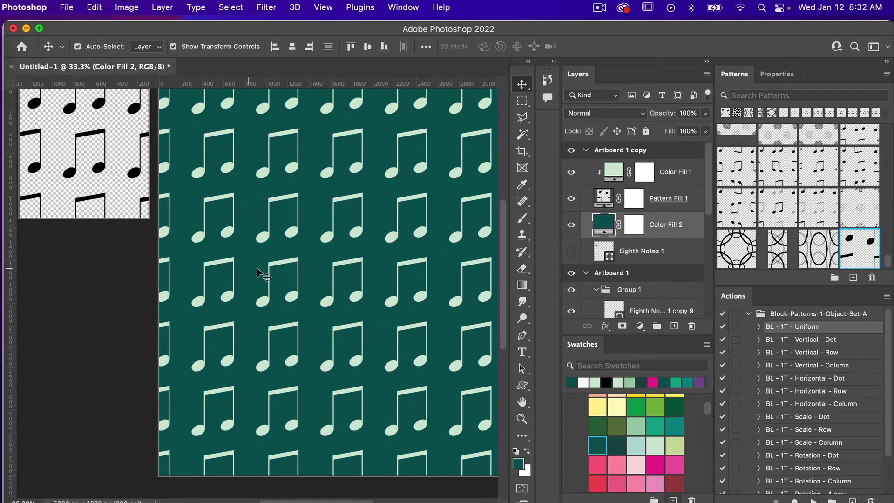
scroll(257, 272, "right", 2)
scroll(258, 272, "up", 1)
scroll(260, 270, "right", 2)
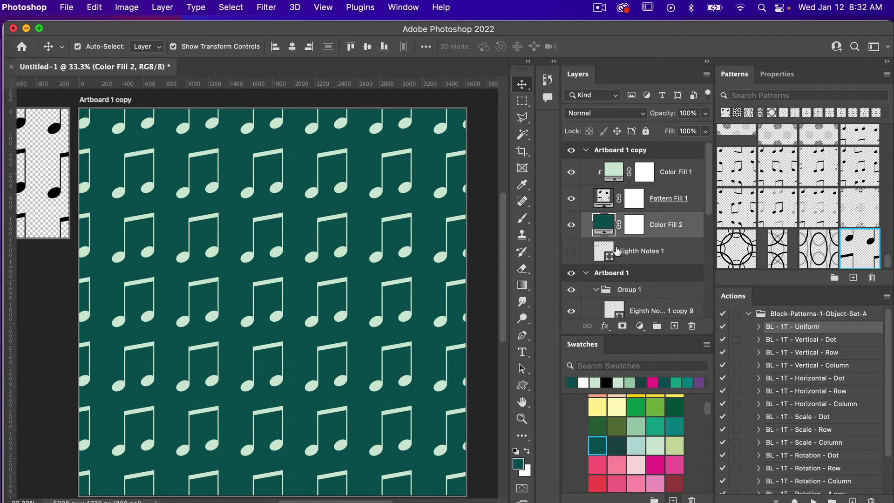
Step: Delete the hidden Eighth Notes 1 layer from Artboard 1 copy and rename that artboard digital-paper
left_click_drag(638, 252, 692, 326)
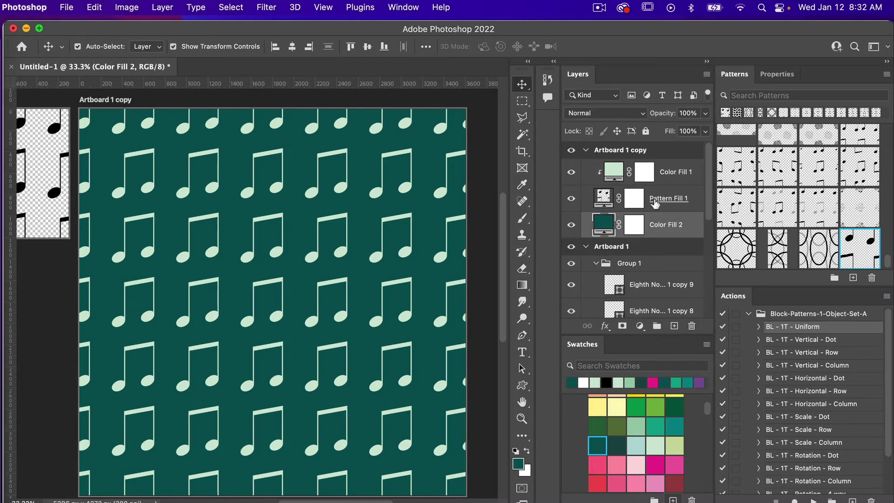
double_click(624, 150)
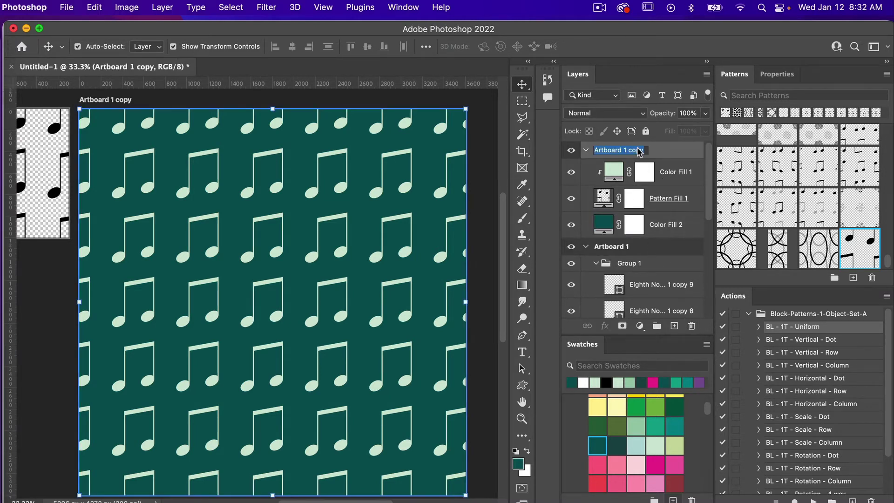
type("digital-paper")
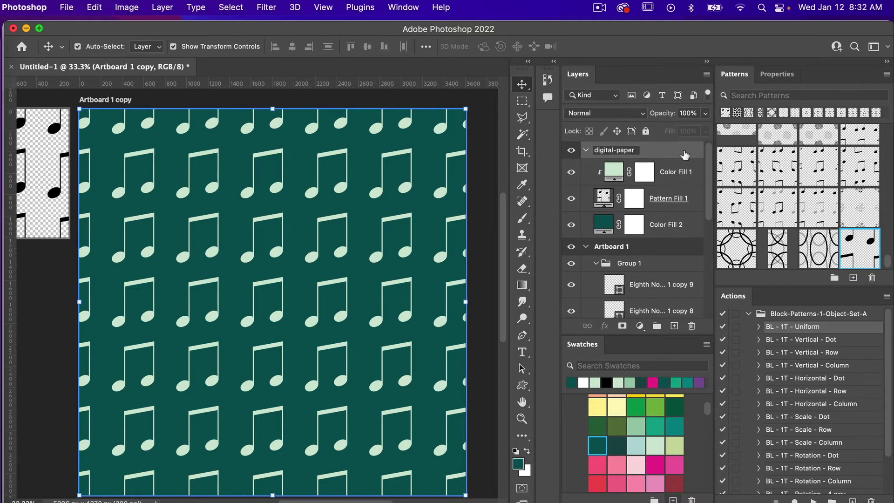
key("Return")
Step: Rename Artboard 1 as swatch
double_click(611, 247)
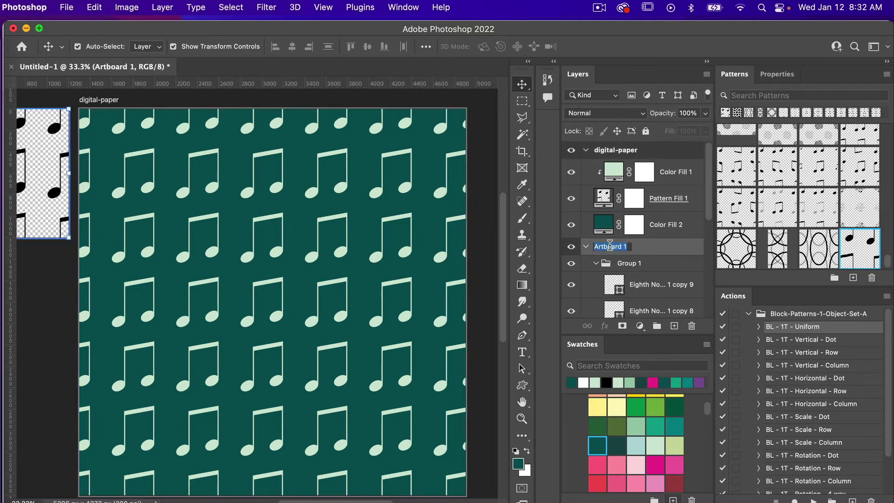
type("swatch")
key("Return")
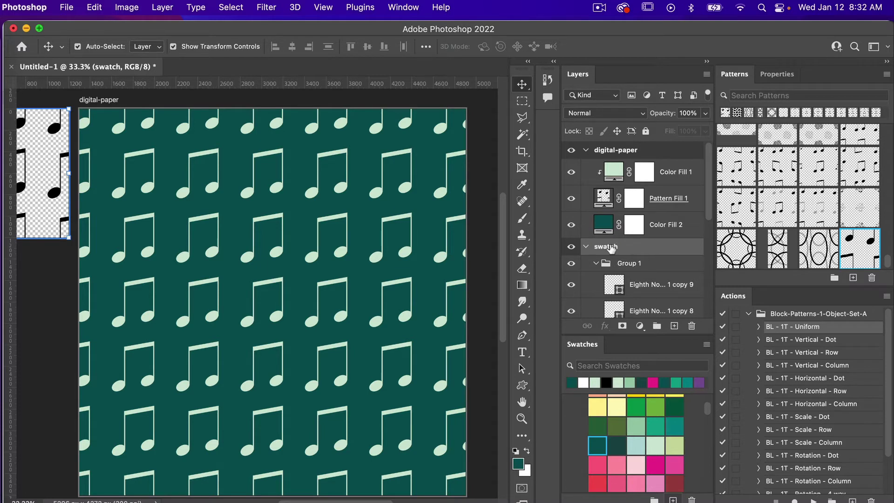
Step: Move the swatch artboard above digital-paper in the layer order and collapse its Group 1
left_click_drag(610, 249, 639, 159)
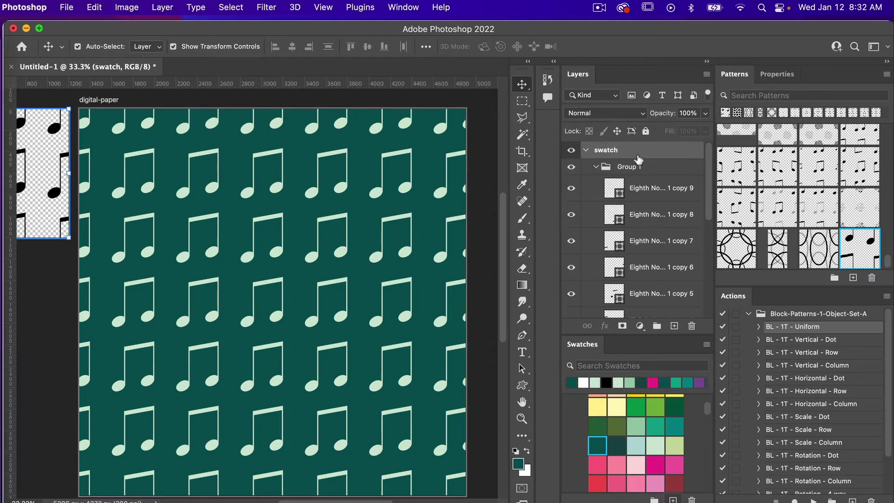
left_click(595, 168)
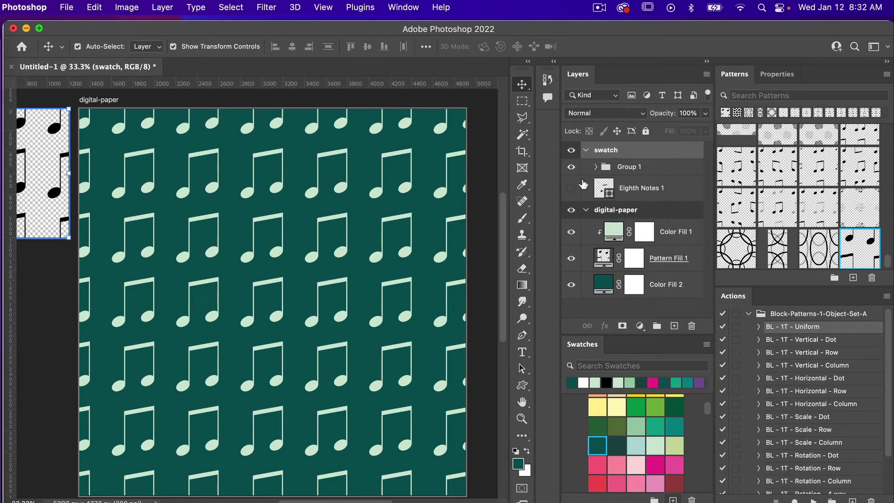
scroll(335, 261, "left", 8)
scroll(334, 261, "up", 1)
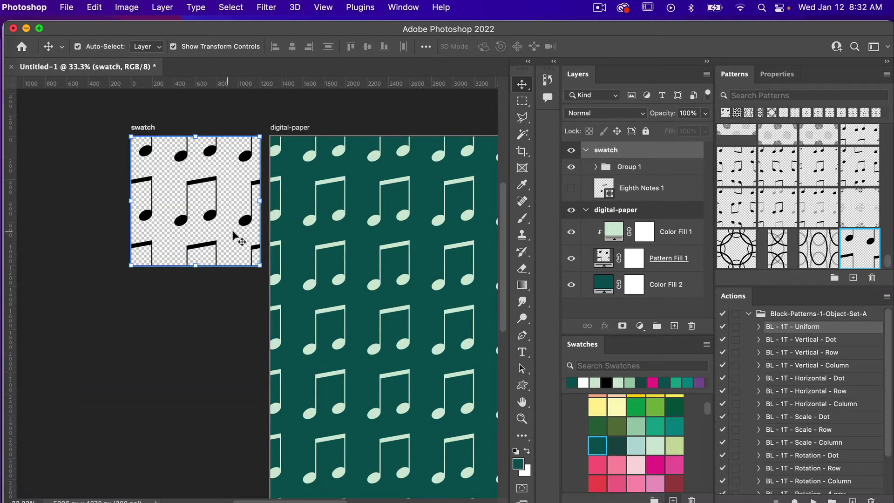
Step: Delete Group 1 and its contents from the swatch artboard, unhide the Eighth Notes 1 layer and select it
left_click(635, 173)
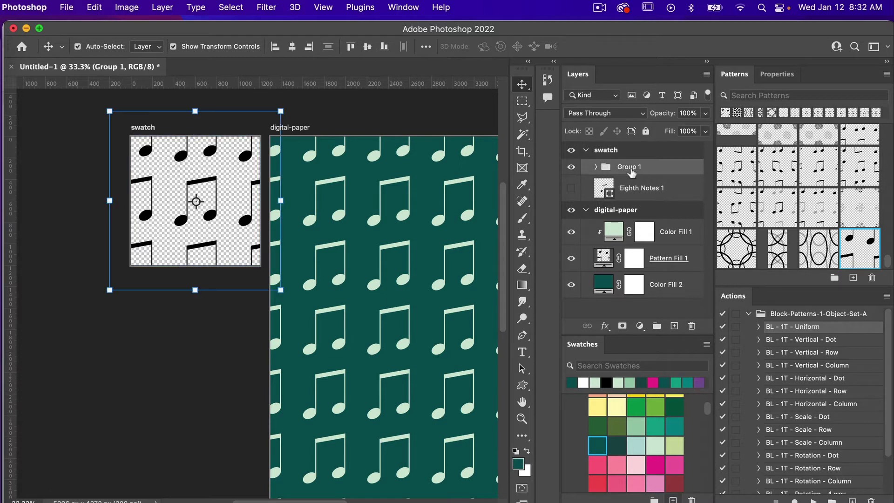
left_click(692, 328)
left_click(461, 228)
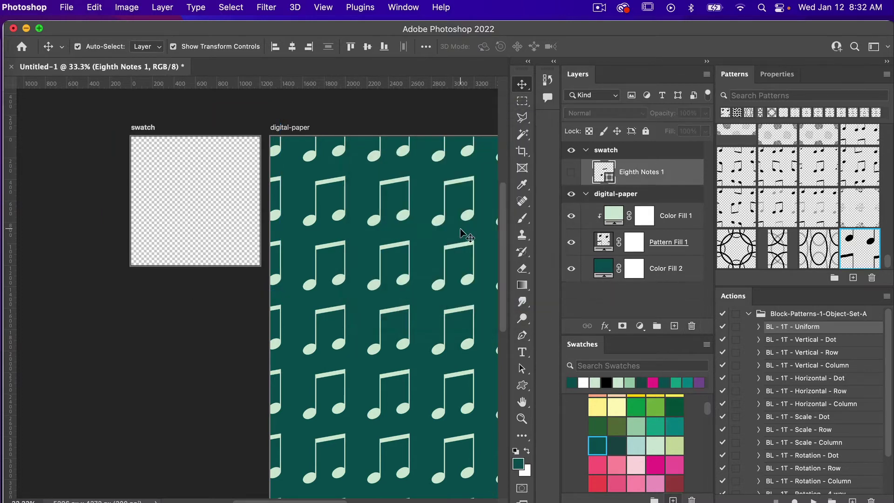
left_click(572, 172)
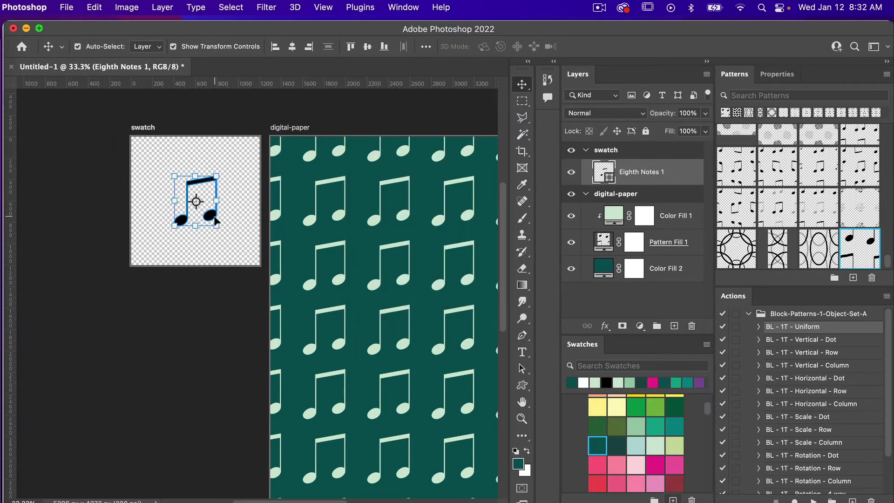
left_click(241, 208)
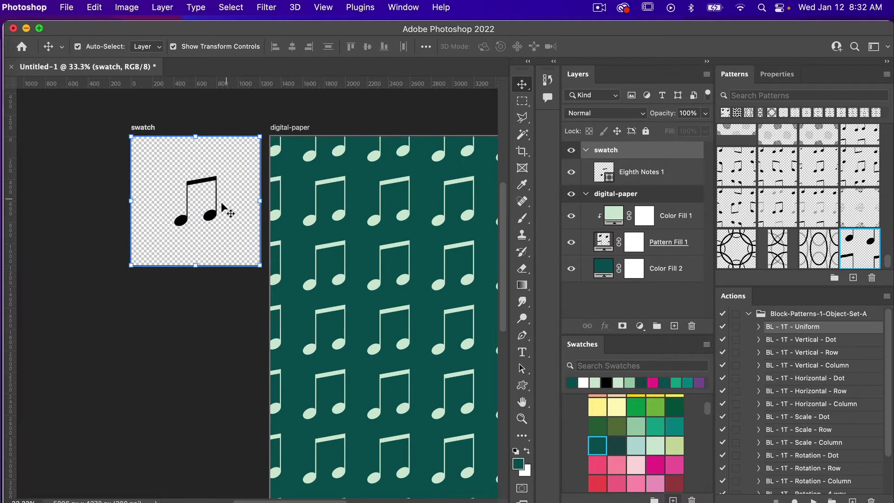
left_click(215, 215)
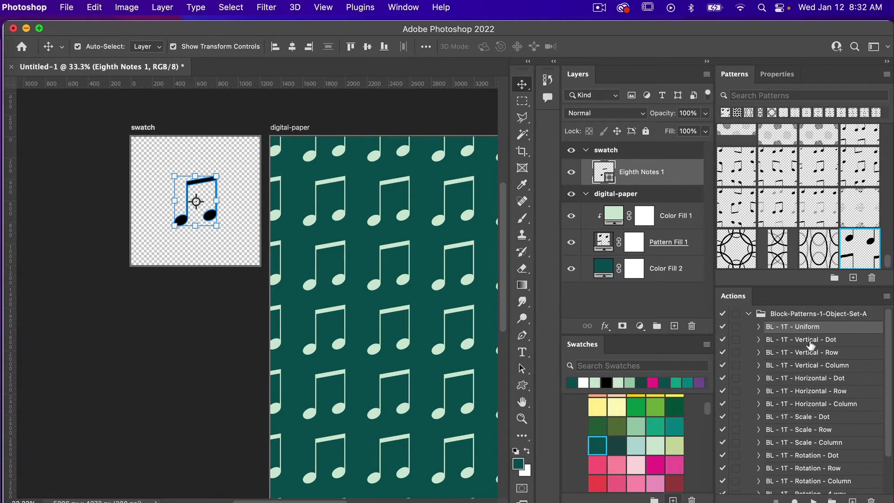
Step: Run the BL - 1T - Vertical - Dot action on the note and apply the generated pattern to Pattern Fill 1 in digital-paper
left_click(798, 342)
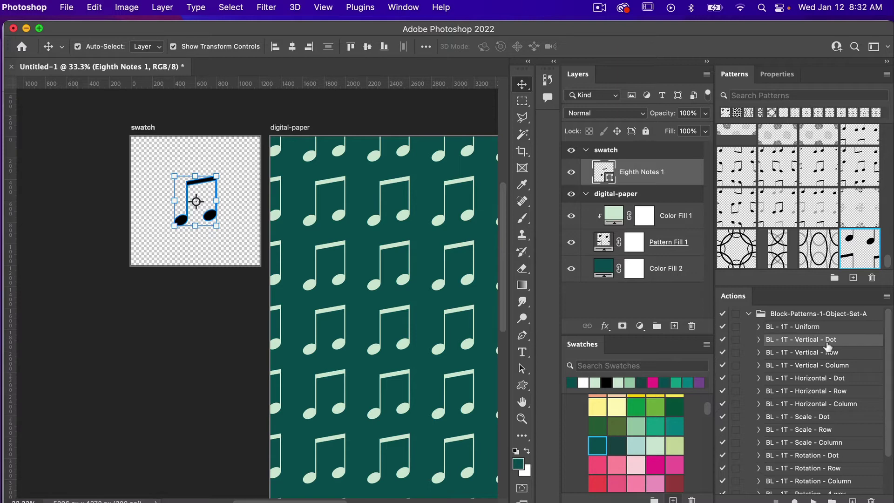
left_click(814, 501)
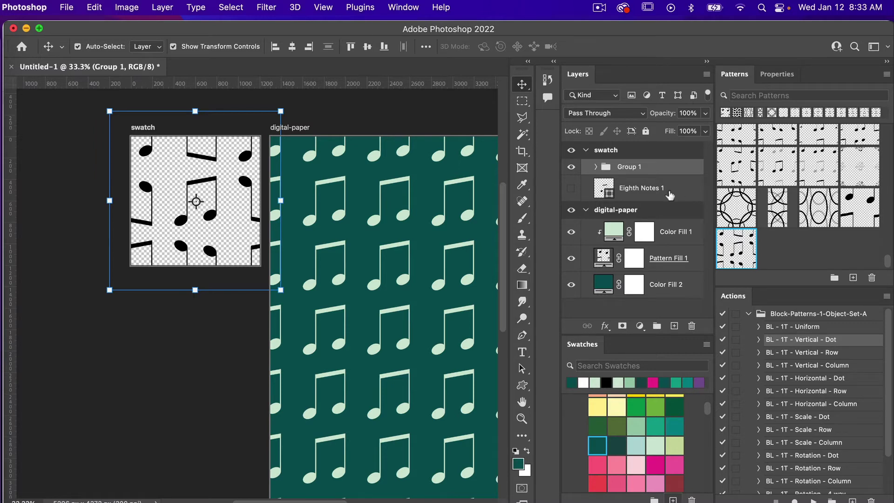
left_click(663, 265)
scroll(404, 282, "right", 3)
scroll(403, 282, "right", 3)
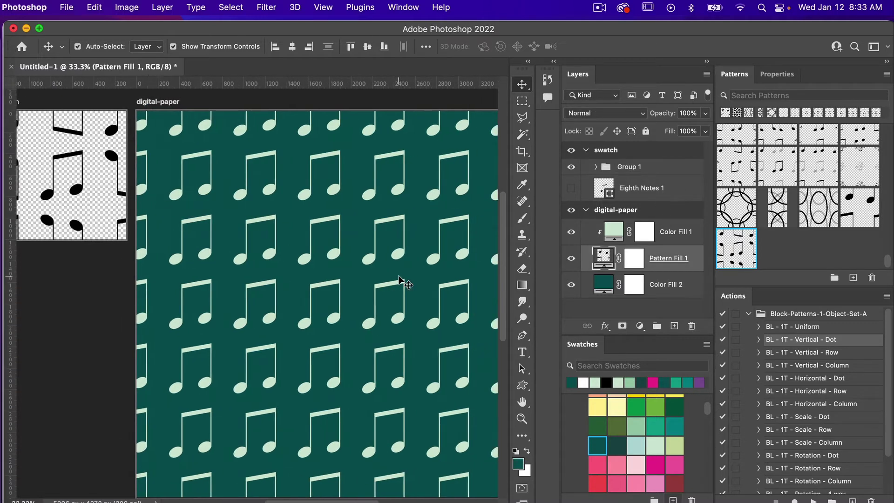
left_click(742, 252)
scroll(362, 323, "right", 3)
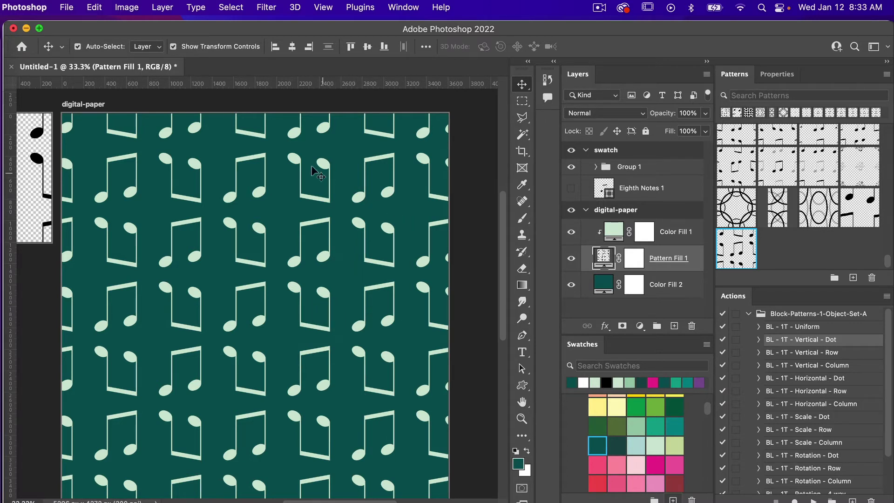
scroll(303, 242, "left", 3)
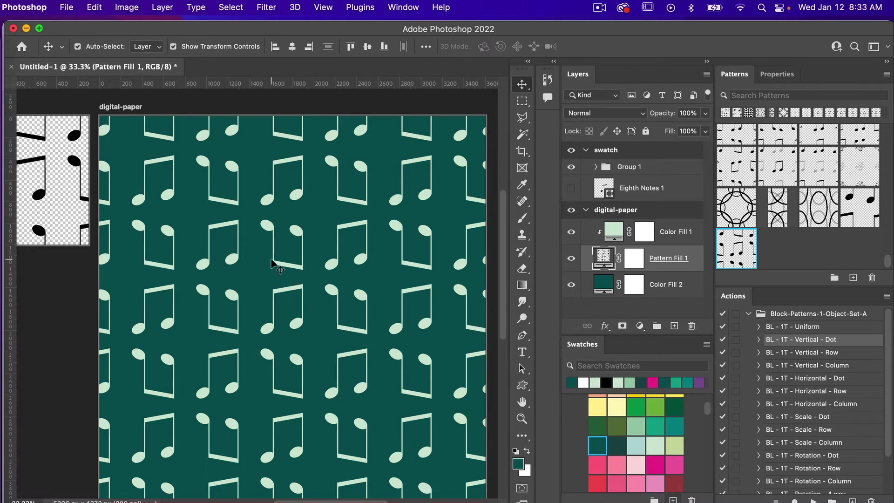
Step: Remove the vertical-dot Group 1 with its contents from swatch and make the Eighth Notes 1 layer visible again
scroll(272, 261, "left", 5)
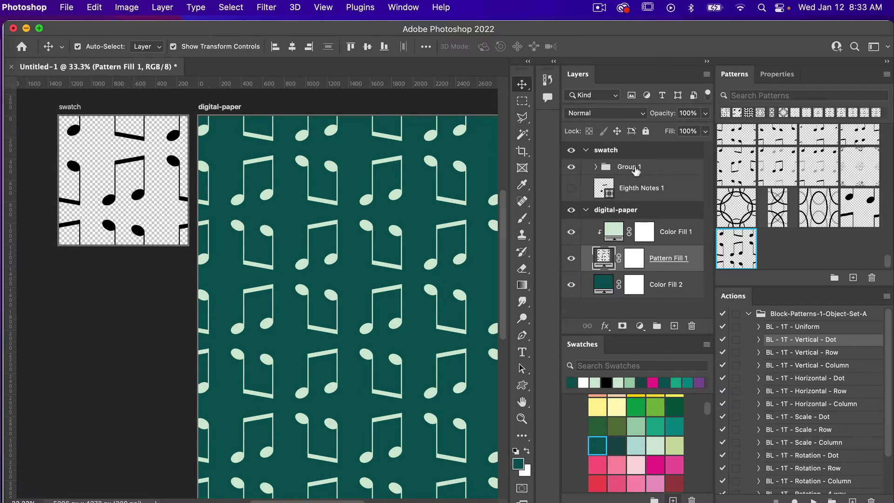
left_click(692, 325)
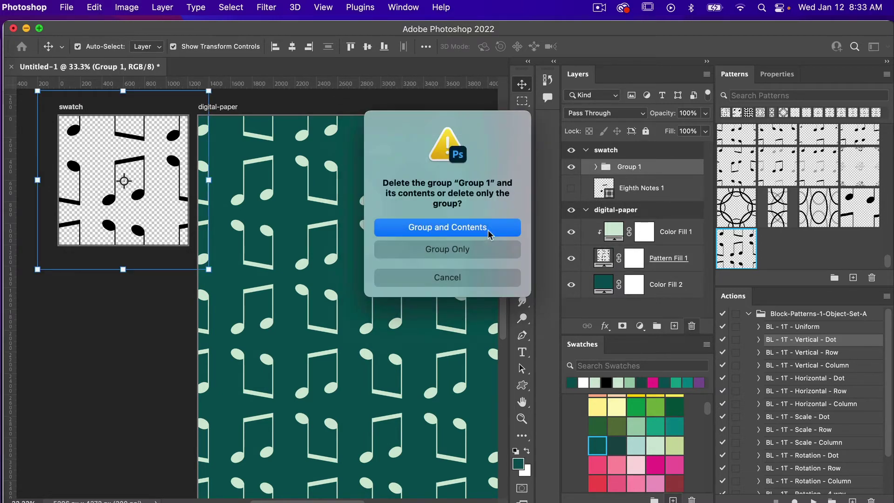
left_click(483, 231)
left_click(571, 172)
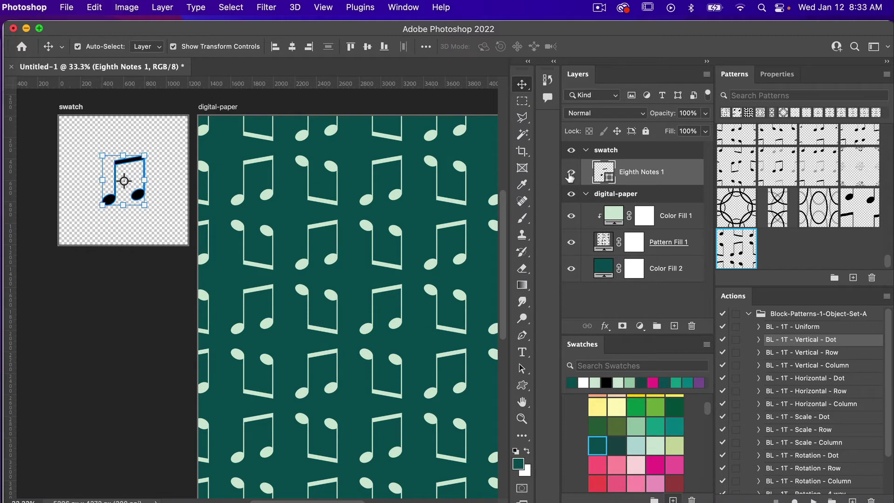
Step: Run the BL - 1T - Horizontal - Row action on the note and apply the generated pattern to Pattern Fill 1 in digital-paper
scroll(802, 403, "down", 2)
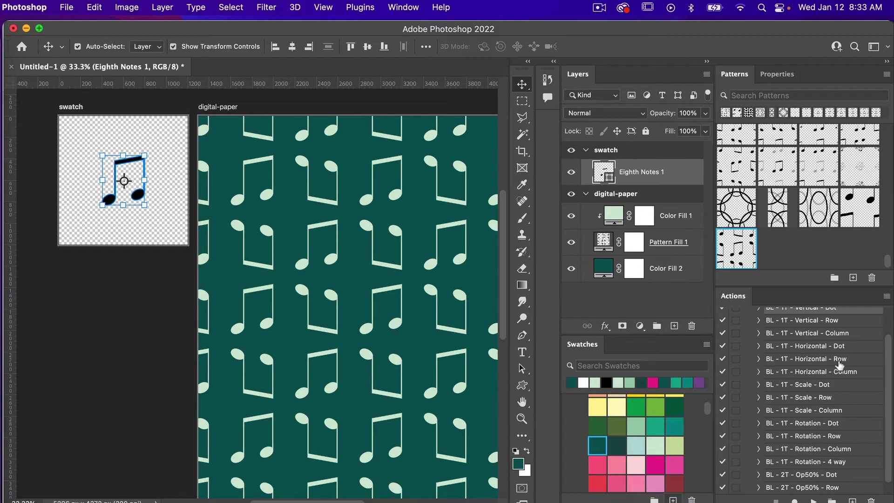
left_click(804, 362)
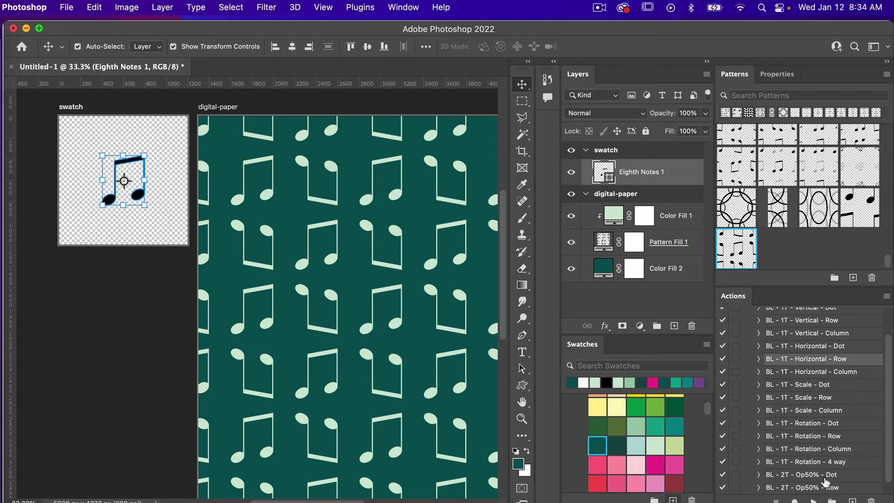
left_click(813, 500)
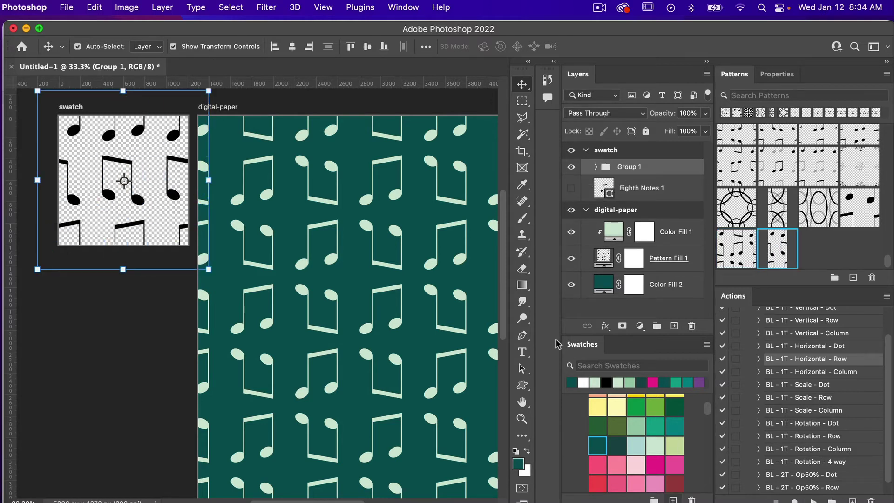
left_click(671, 260)
left_click(763, 252)
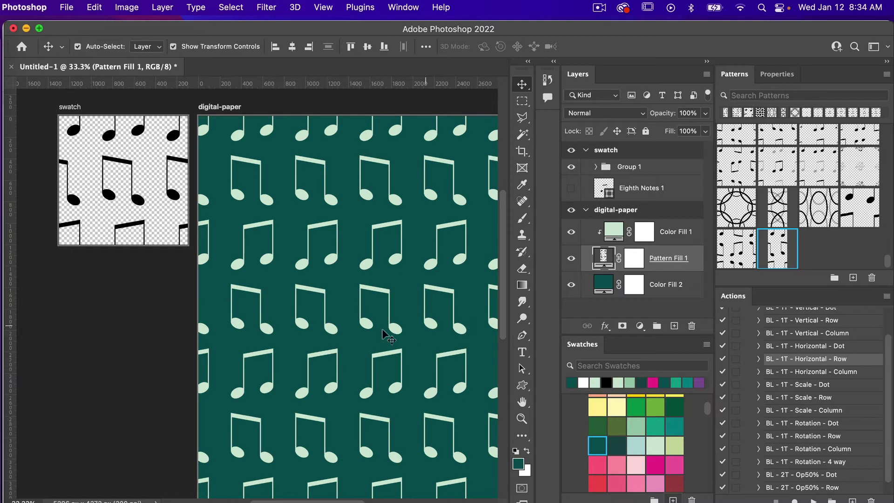
scroll(365, 329, "right", 4)
scroll(364, 329, "down", 2)
scroll(364, 329, "right", 2)
scroll(364, 329, "up", 2)
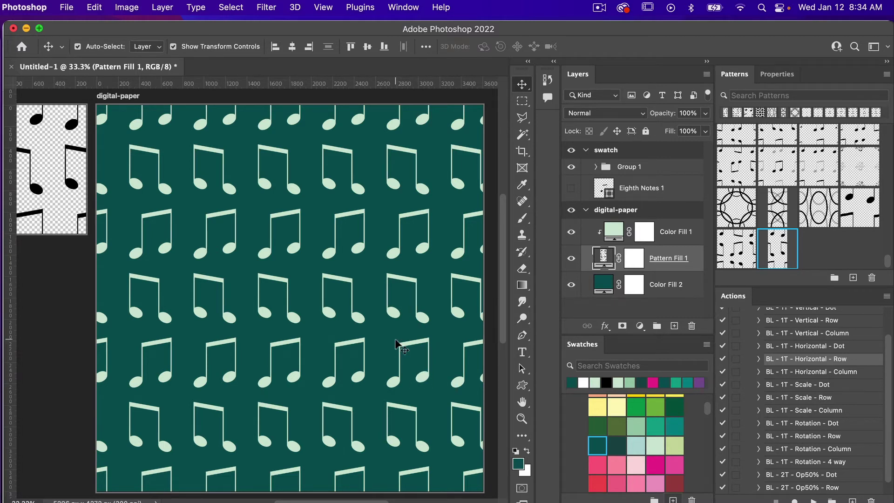
Step: Remove the horizontal-row Group 1 with its contents from swatch and turn the Eighth Notes 1 layer back on
scroll(312, 271, "left", 5)
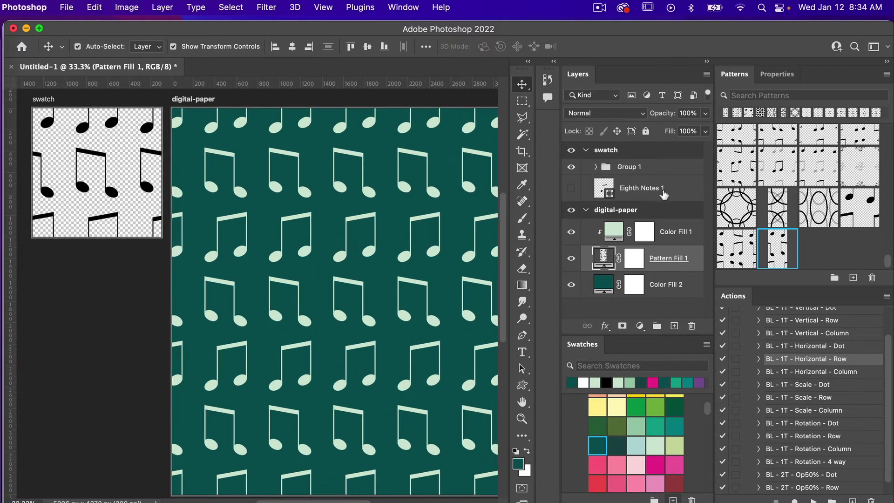
left_click(637, 168)
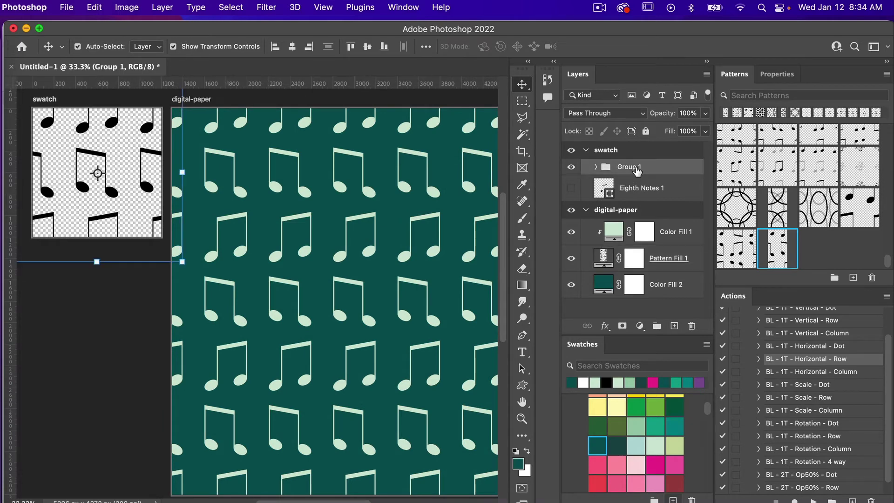
left_click(692, 325)
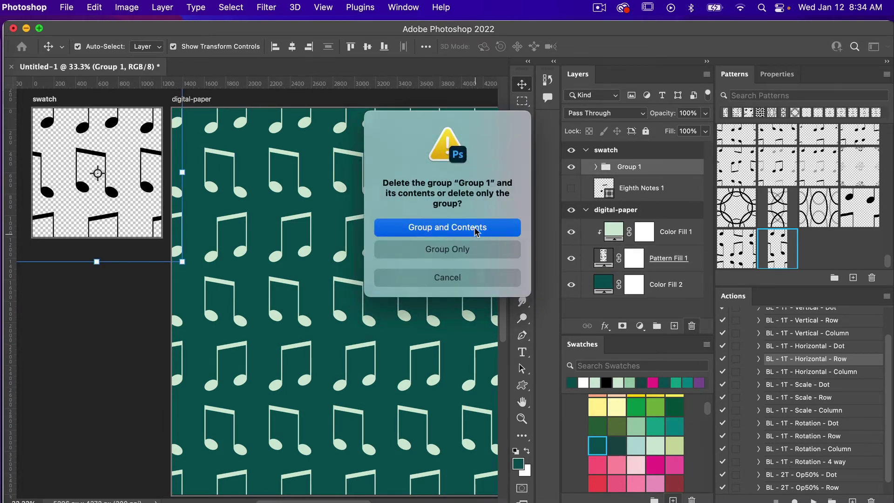
left_click(475, 227)
left_click(570, 172)
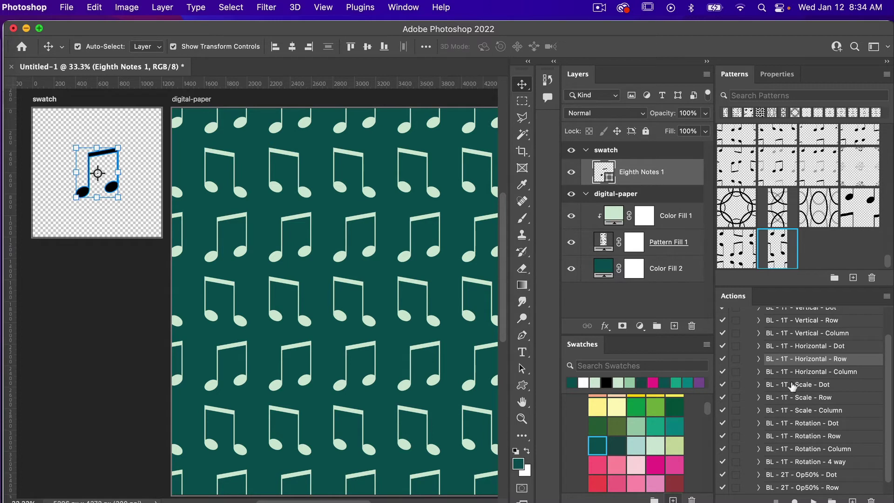
Step: Run the BL - 1T - Scale - Column action on the note and apply the generated pattern to Pattern Fill 1 in digital-paper
left_click(802, 412)
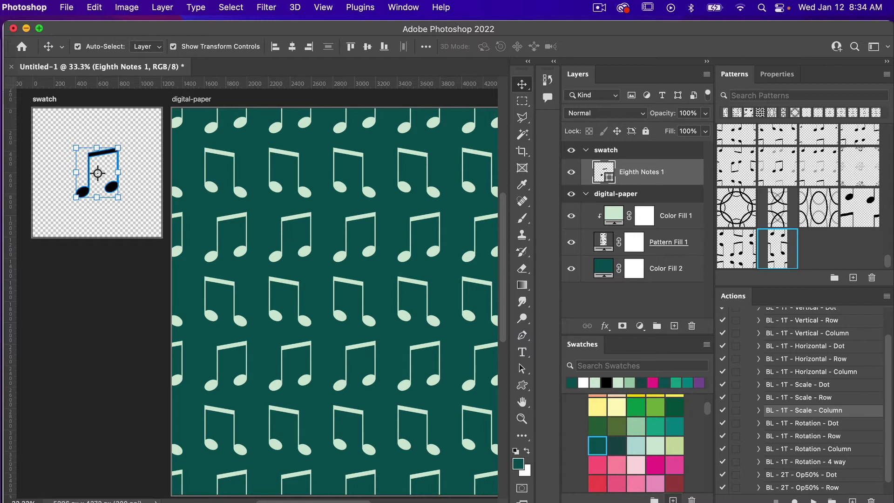
left_click(813, 500)
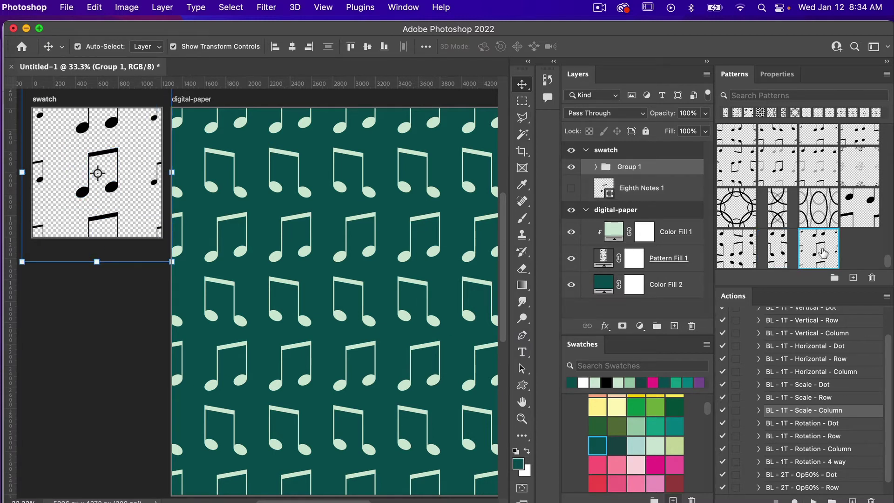
left_click(669, 264)
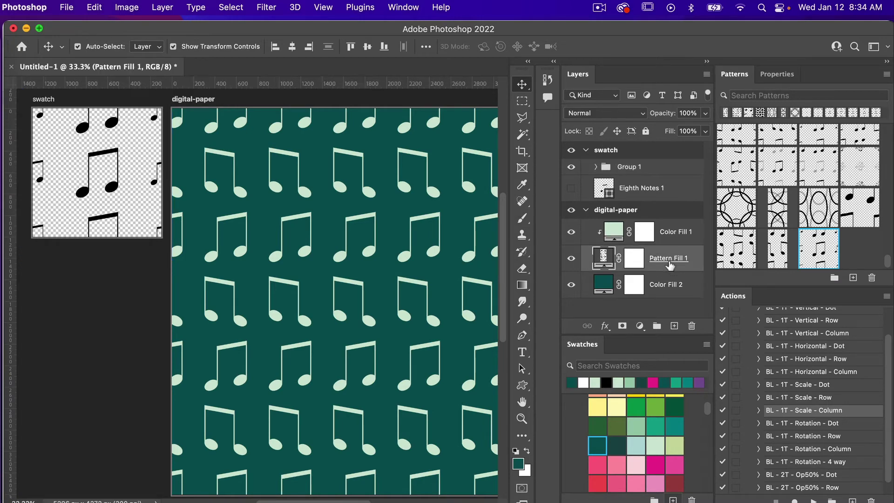
left_click(812, 247)
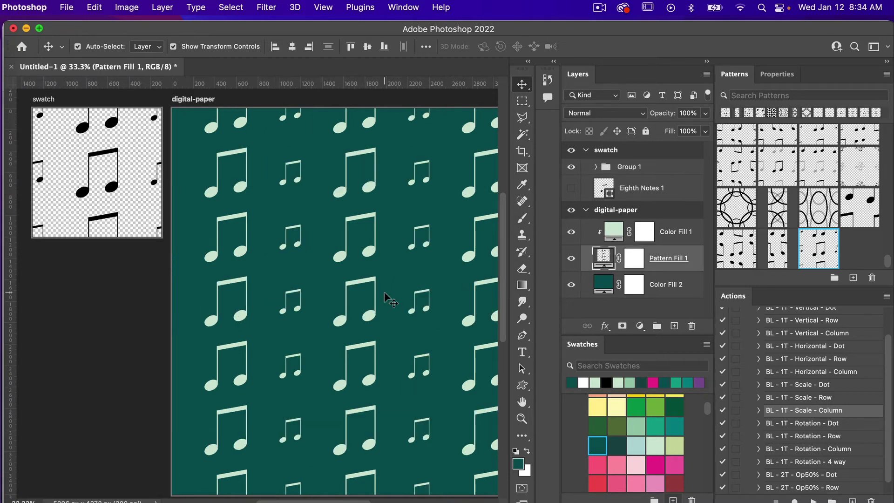
Step: Examine how the scale-column eighth-notes pattern repeats across the digital-paper artboard
scroll(387, 296, "right", 5)
scroll(387, 296, "down", 1)
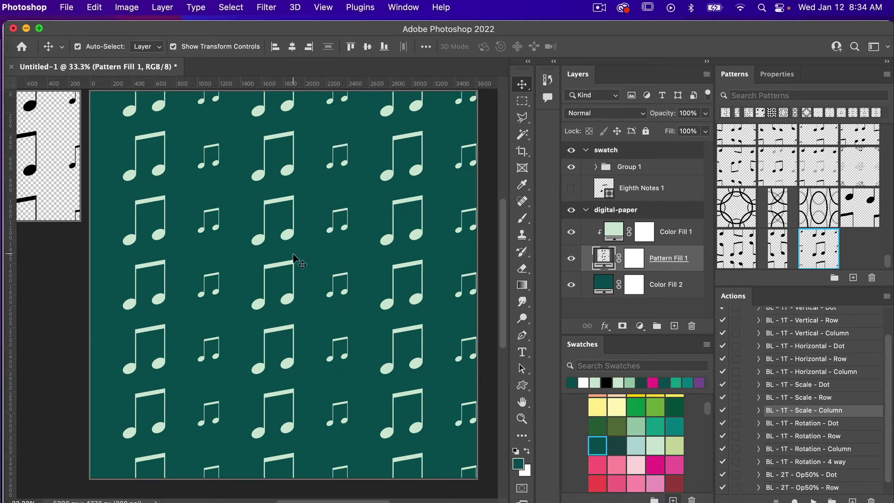
scroll(293, 257, "left", 2)
scroll(293, 257, "up", 1)
scroll(330, 242, "down", 1)
scroll(330, 241, "left", 3)
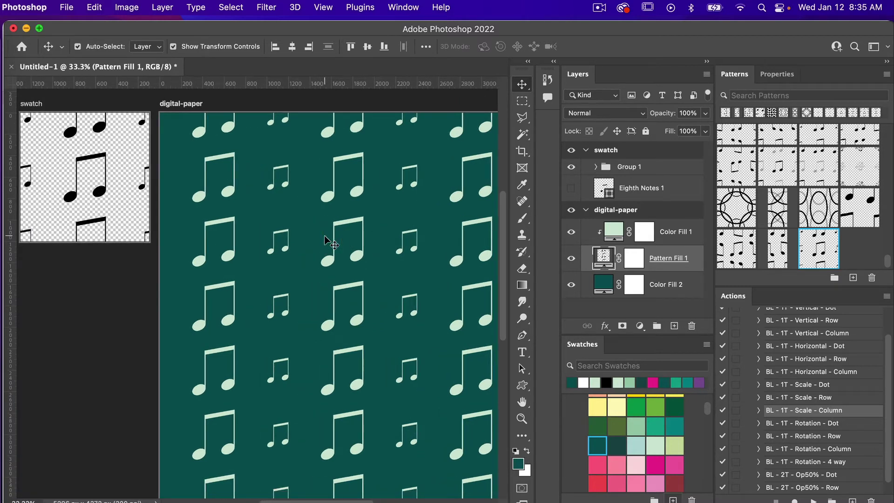
scroll(325, 240, "left", 1)
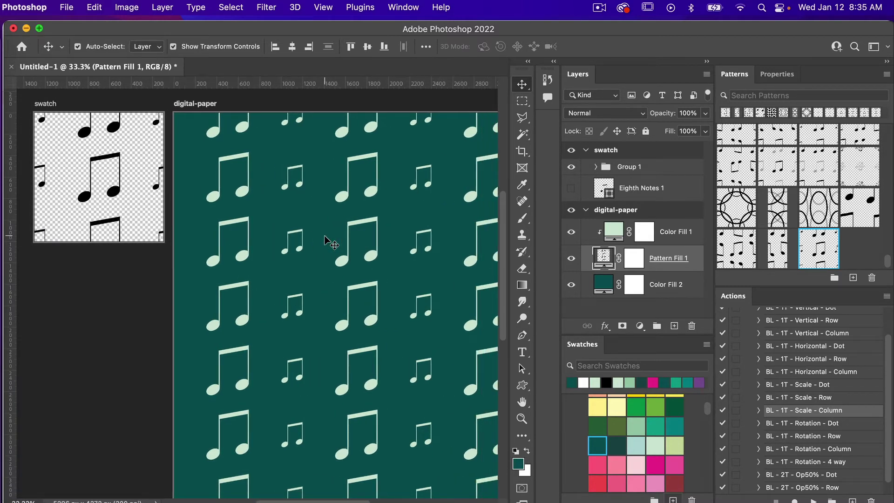
scroll(325, 239, "down", 1)
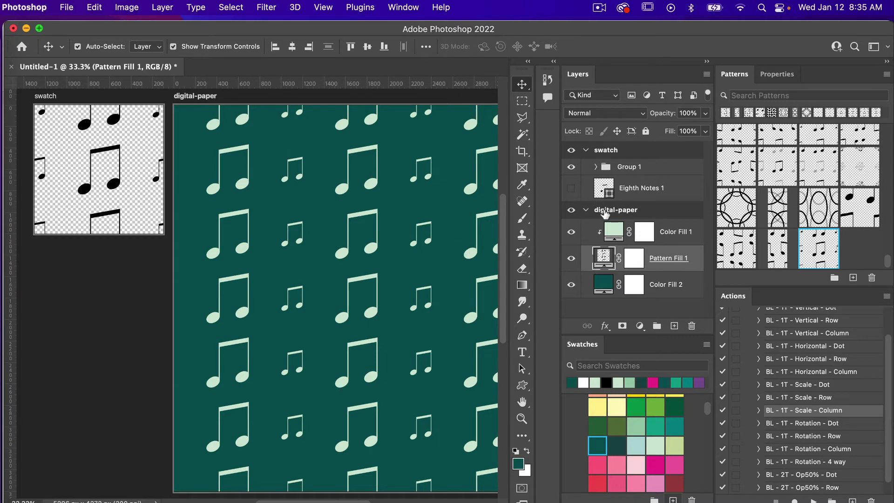
Step: Delete the scale-column Group 1 and its contents from the swatch artboard, keeping Eighth Notes 1 hidden
left_click(635, 168)
left_click(692, 326)
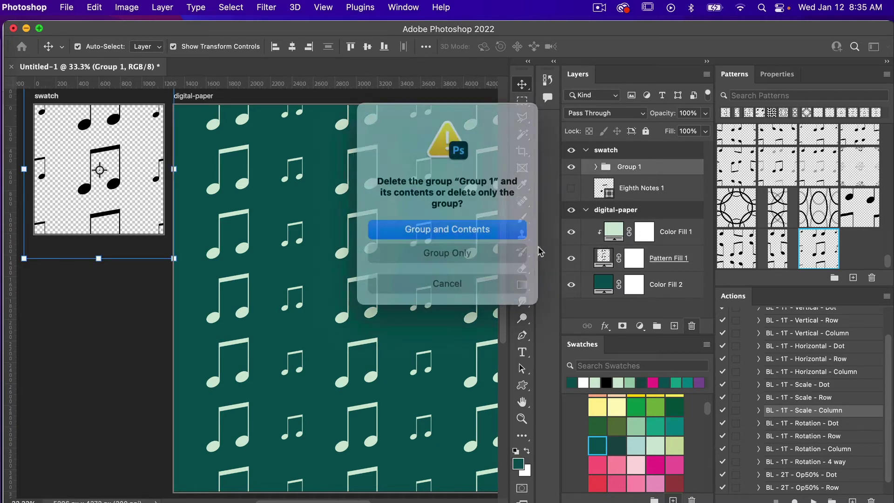
left_click(479, 229)
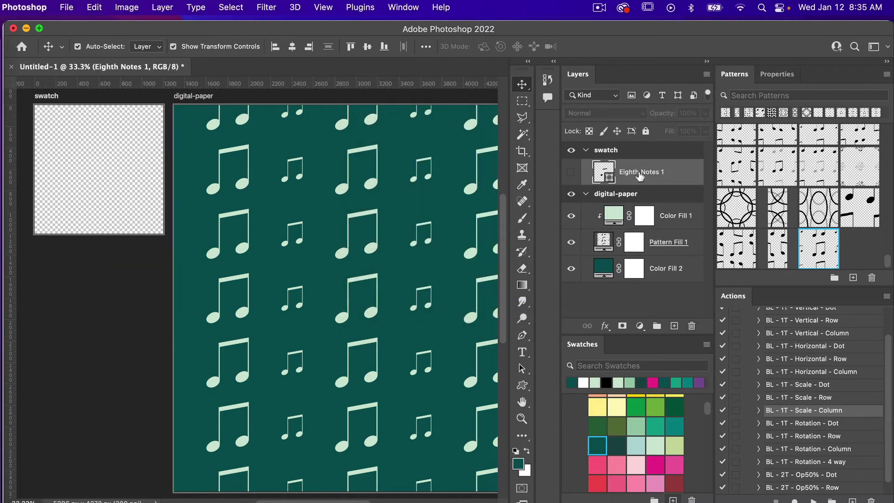
Step: Add a new layer to the swatch artboard and draw a circle about 836 px in diameter with the Ellipse tool
left_click(674, 326)
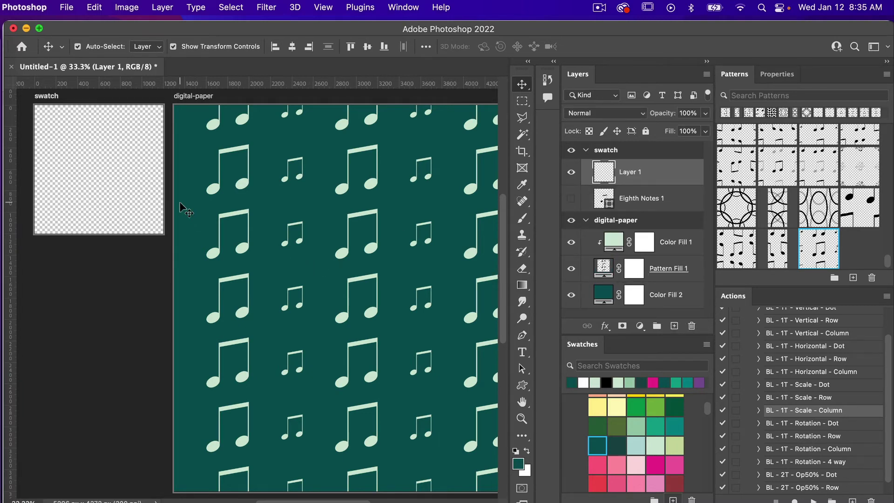
key("super+equal")
scroll(182, 202, "up", 5)
scroll(182, 203, "down", 1)
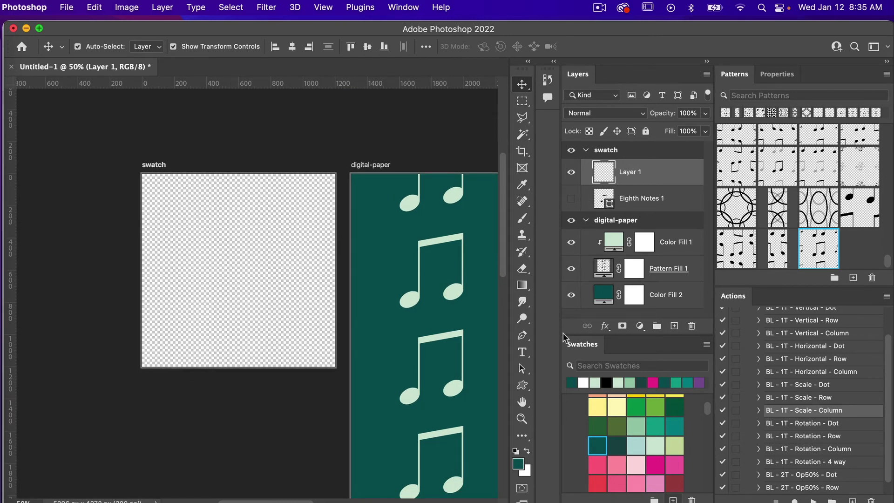
left_click(522, 385)
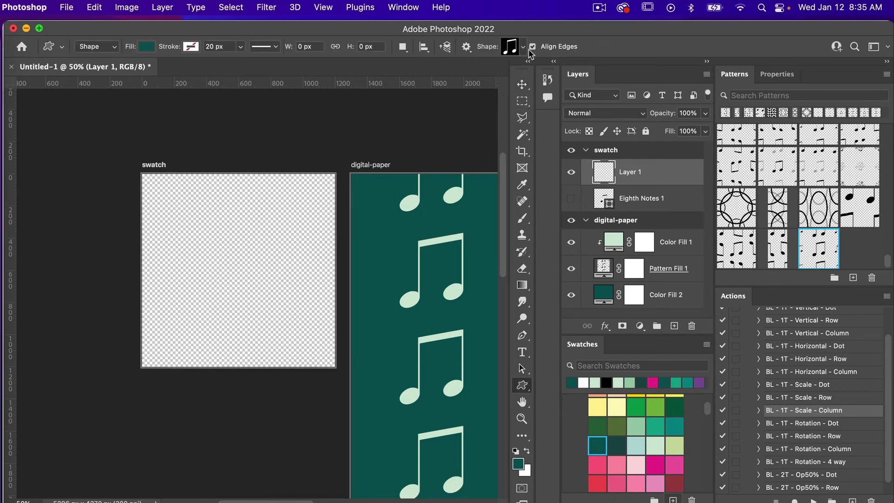
key("shift+u")
key("shift+u")
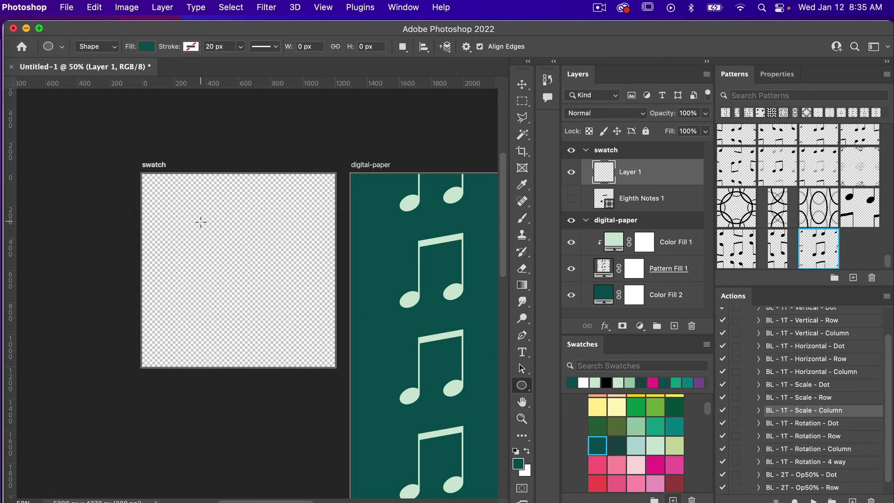
left_click_drag(201, 222, 297, 289)
Step: Remove the circle's fill and give it a black stroke 40 px wide
left_click(145, 47)
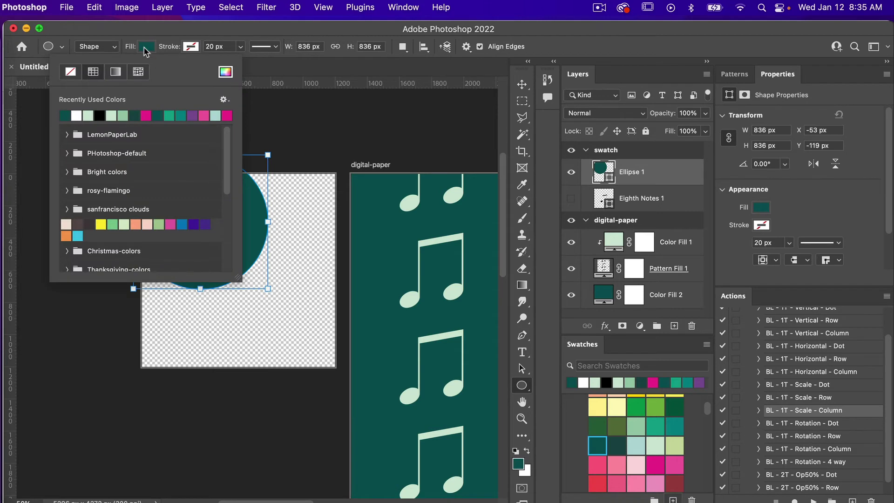
left_click(70, 73)
left_click(191, 47)
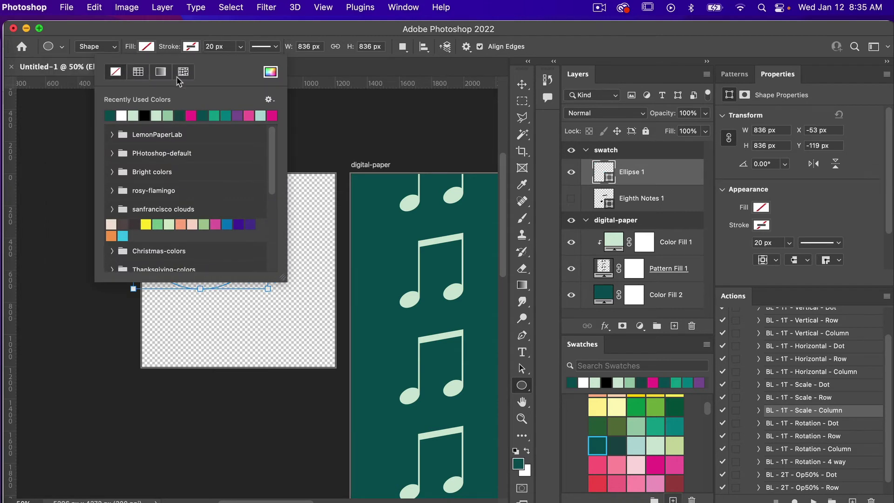
left_click(145, 116)
left_click(229, 36)
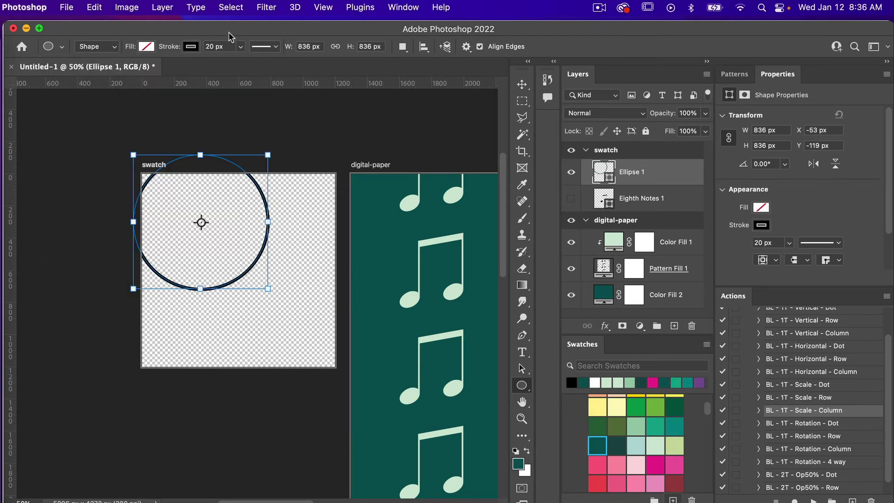
left_click(222, 47)
type("40")
key("Return")
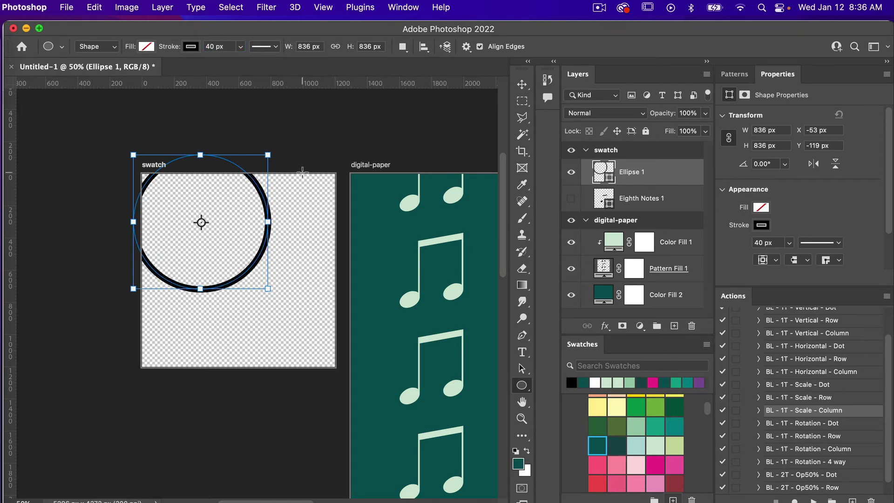
Step: Move the circle to the middle of the swatch artboard and convert its layer to a smart object
key("v")
left_click_drag(262, 192, 289, 240)
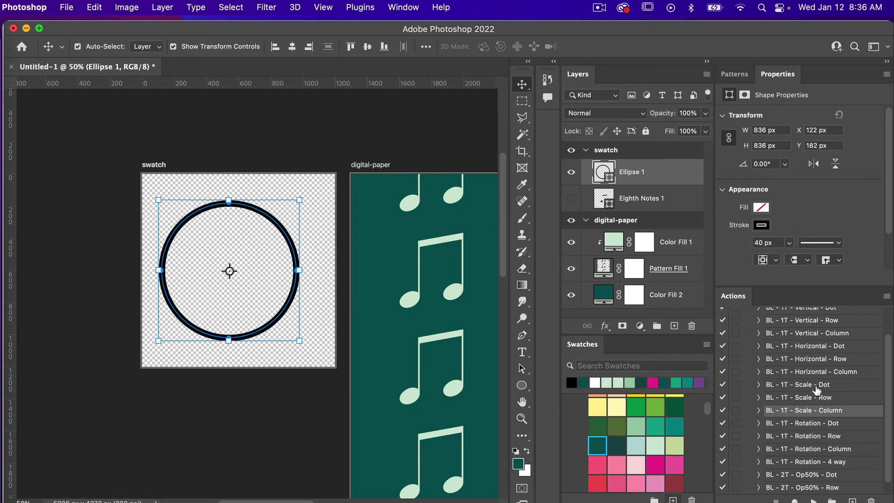
scroll(817, 390, "down", 1)
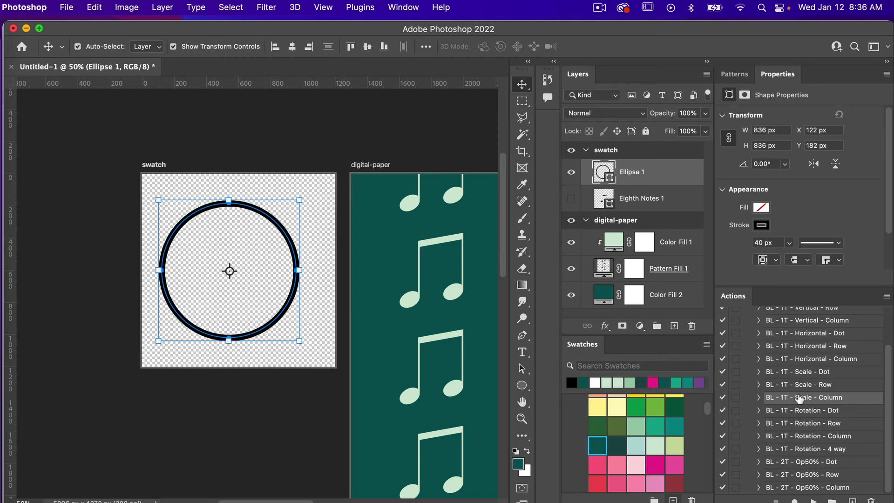
right_click(654, 175)
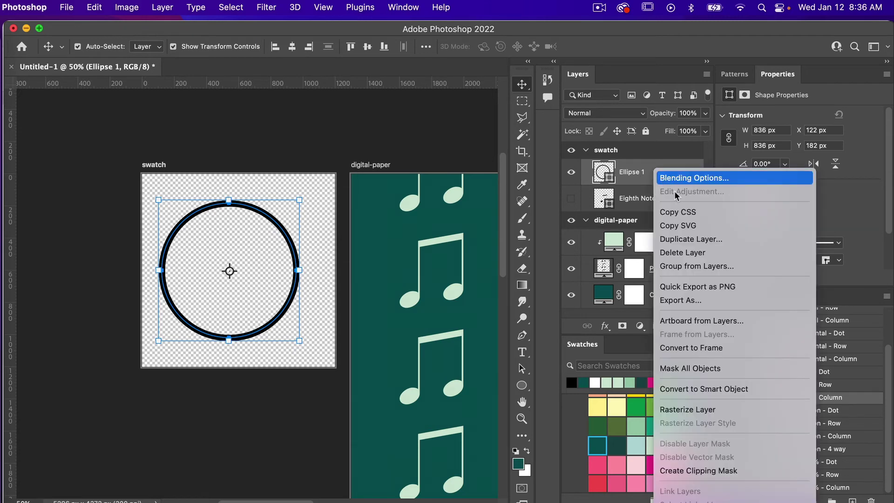
left_click(716, 394)
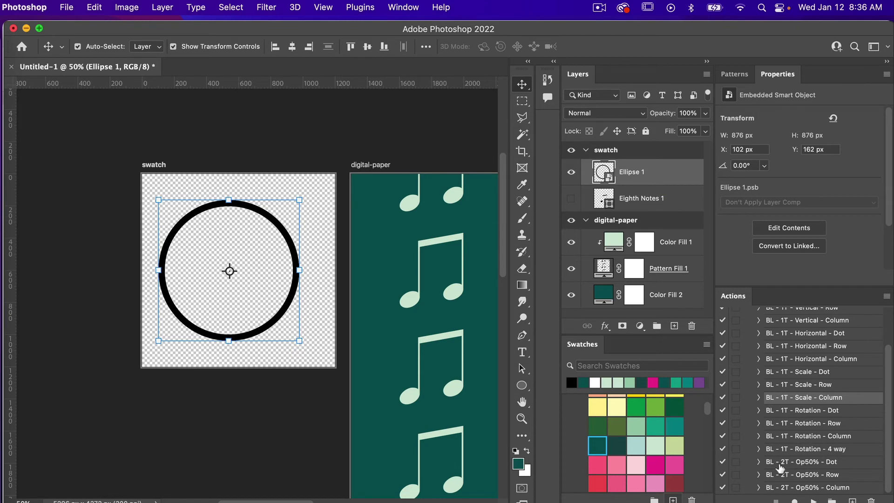
Step: Run the BL - 2T - Op50% - Dot action on the circle and apply the generated pattern to Pattern Fill 1 in digital-paper
left_click(809, 465)
left_click(814, 501)
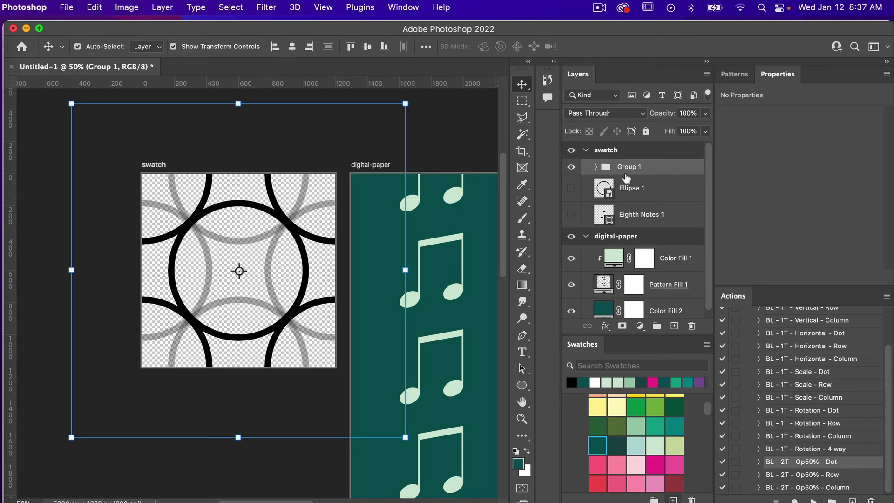
left_click(667, 285)
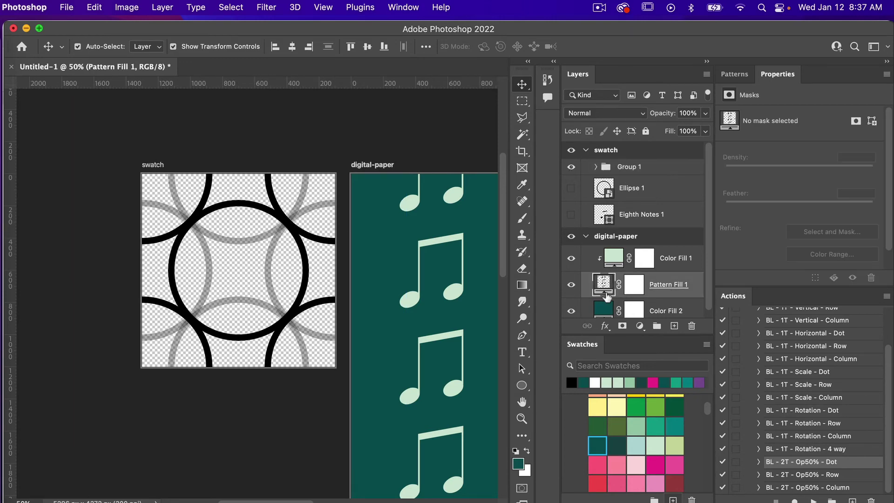
key("super+minus")
scroll(399, 285, "right", 5)
scroll(399, 285, "down", 4)
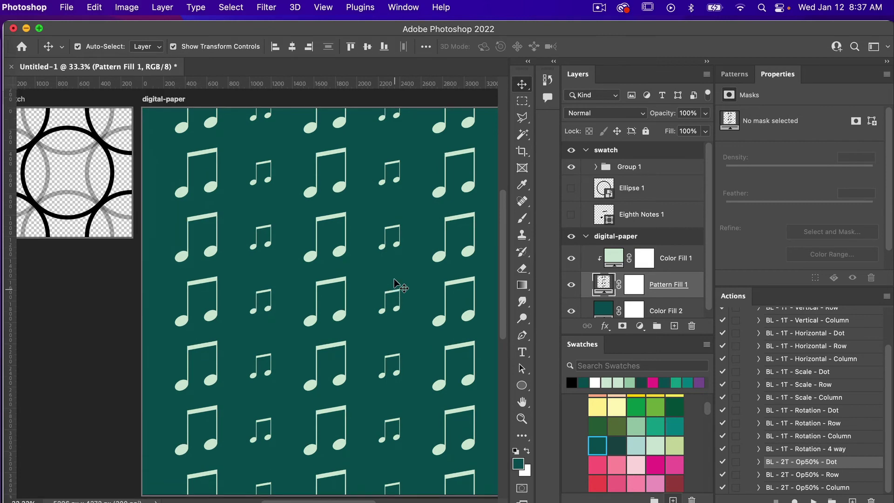
left_click(735, 74)
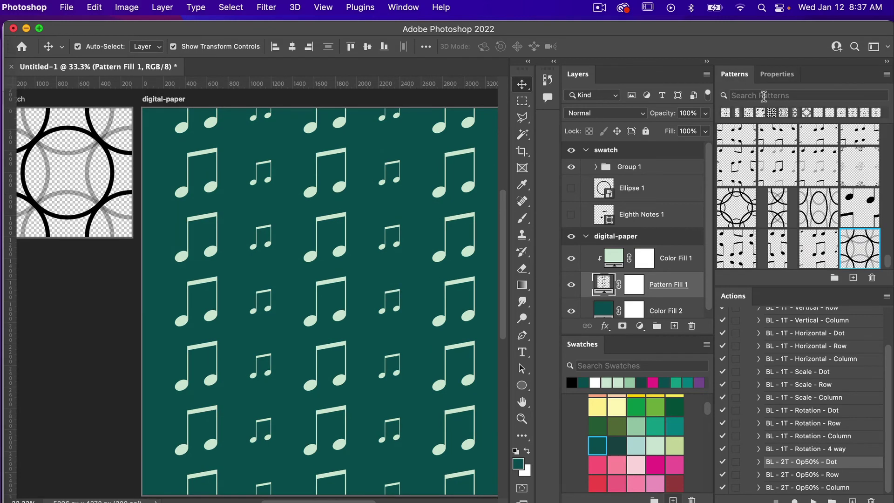
left_click(863, 250)
scroll(445, 298, "right", 4)
scroll(445, 298, "down", 2)
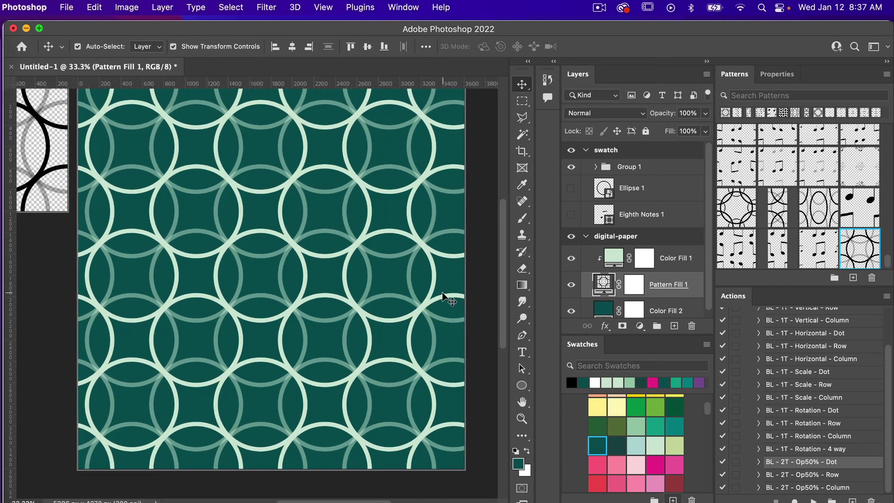
scroll(444, 298, "left", 2)
scroll(445, 298, "up", 2)
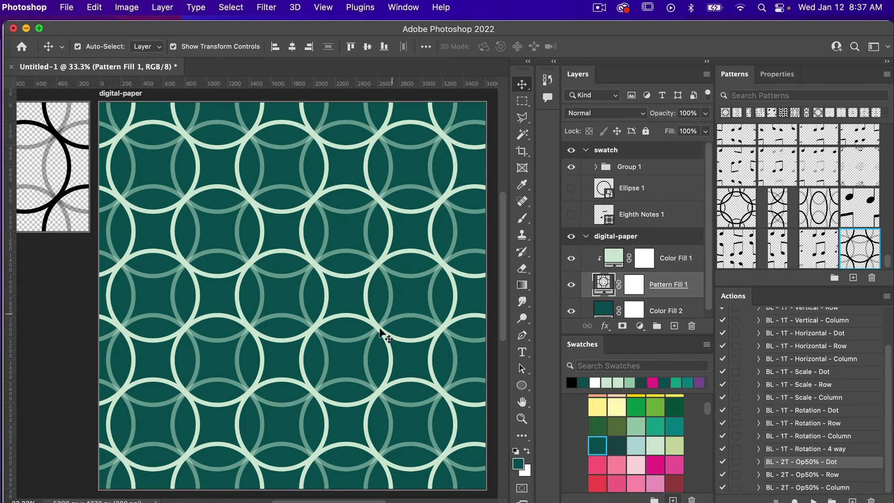
Step: Recolor digital-paper with a white background in Color Fill 2 and dark green circles in Color Fill 1
scroll(665, 256, "down", 1)
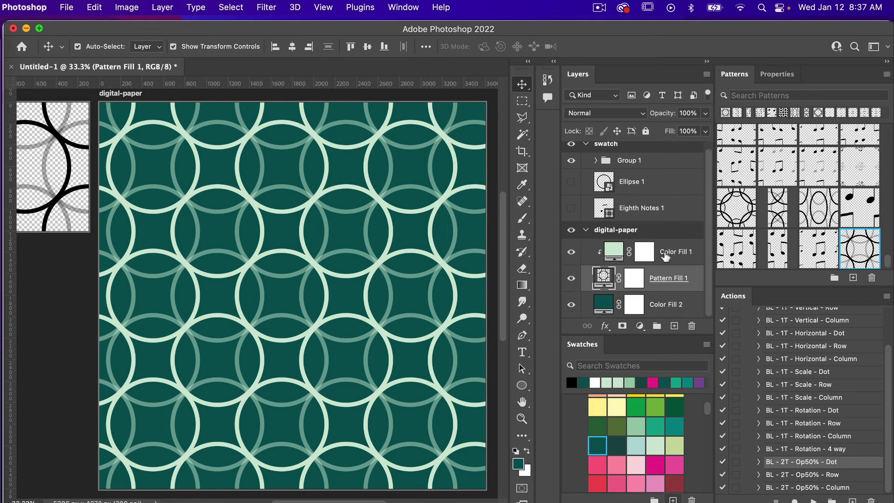
left_click(671, 257)
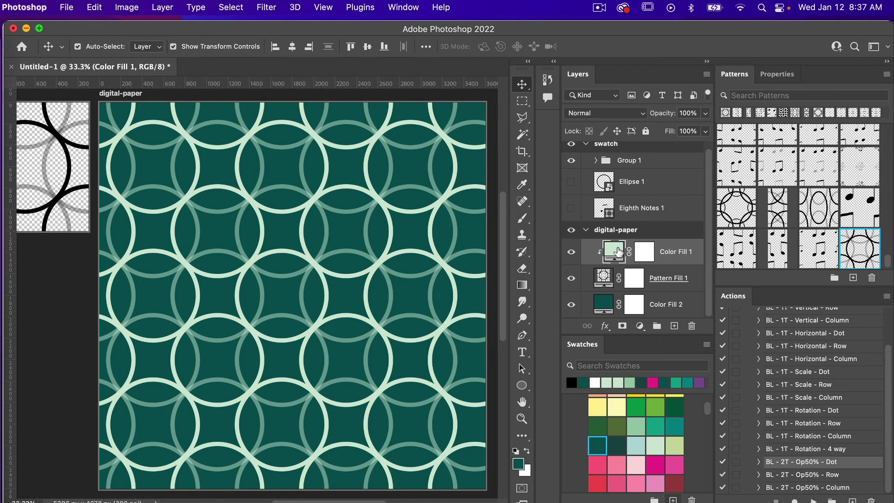
left_click(595, 382)
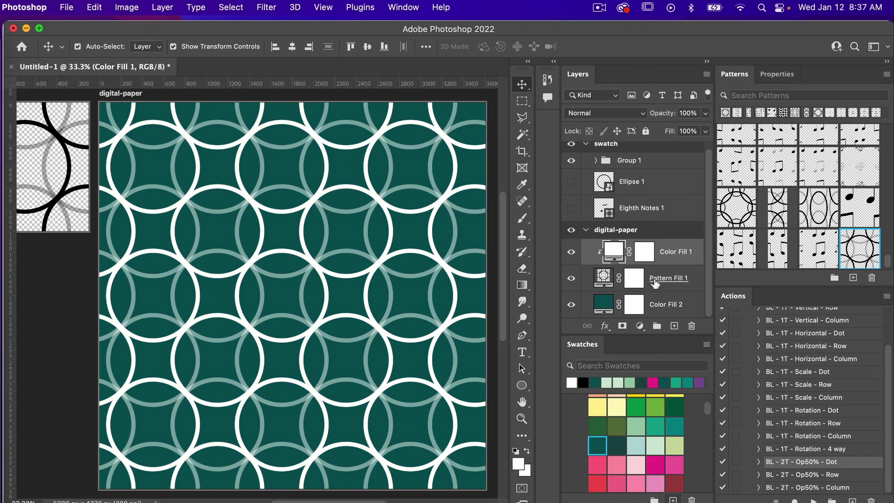
left_click(663, 305)
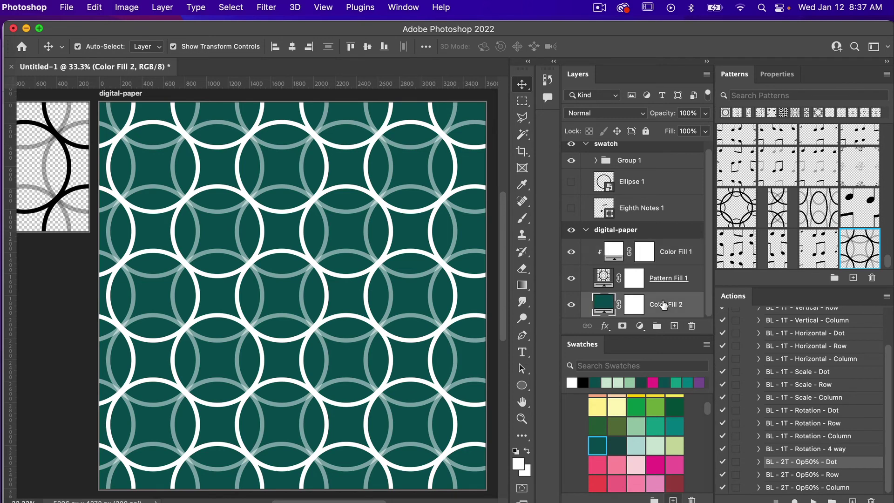
left_click(571, 382)
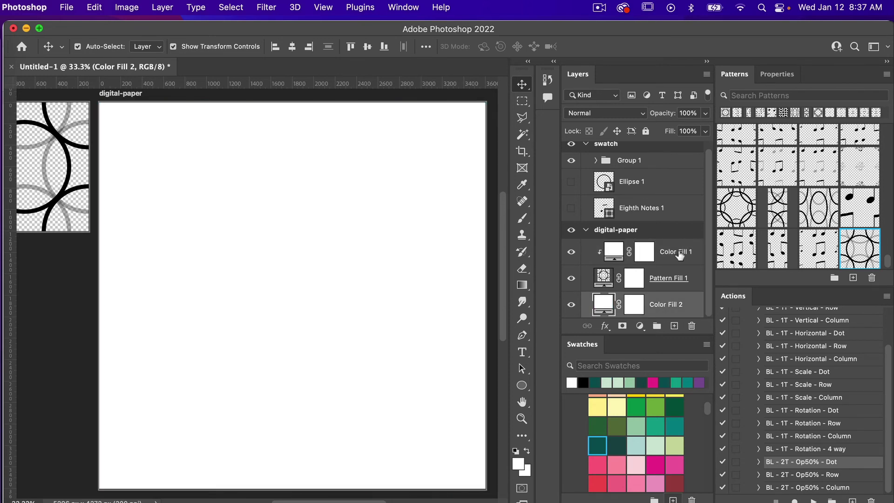
left_click(678, 252)
left_click(597, 445)
scroll(356, 401, "left", 1)
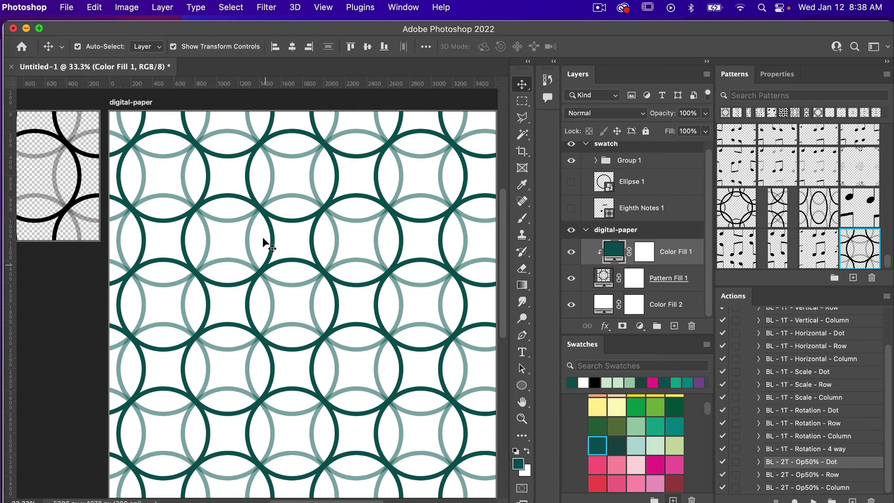
Step: Edit the Ellipse 1 smart object's contents: narrow the circle to an oval about 56% wide, recentre it, and save and close the file
scroll(406, 258, "left", 5)
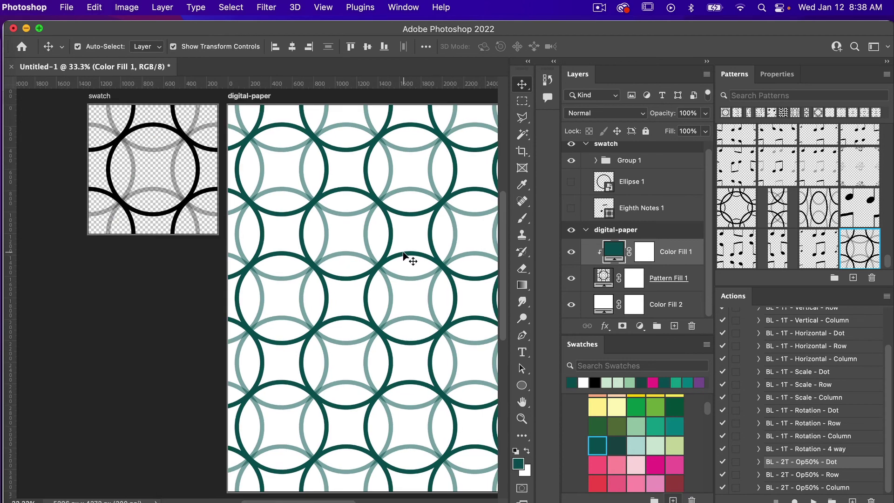
left_click(159, 174)
left_click(633, 188)
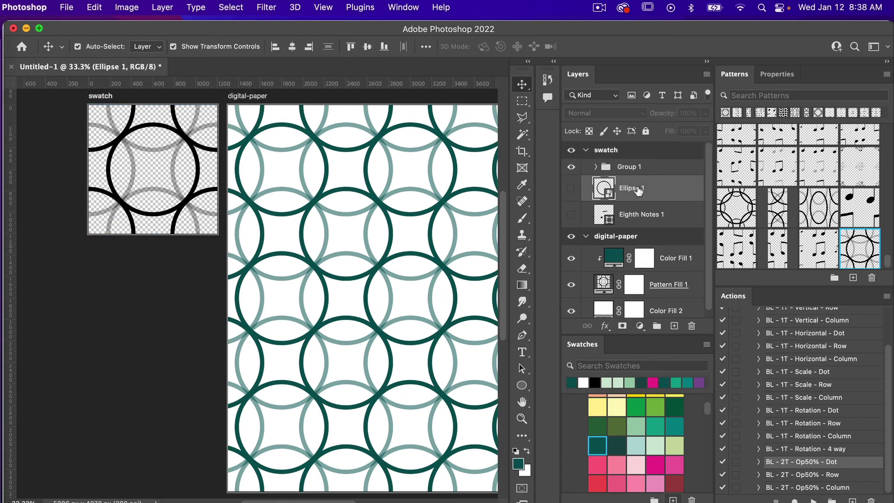
double_click(611, 198)
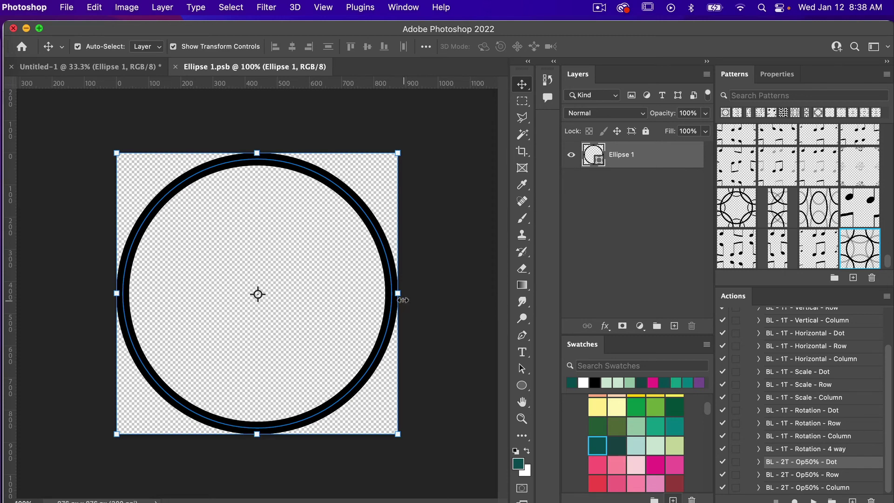
left_click_drag(398, 293, 277, 294)
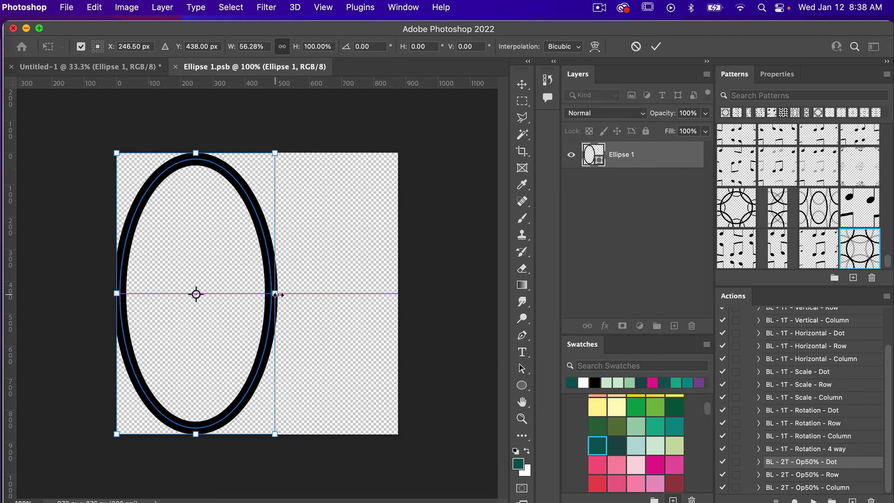
left_click(656, 46)
left_click_drag(269, 240, 336, 240)
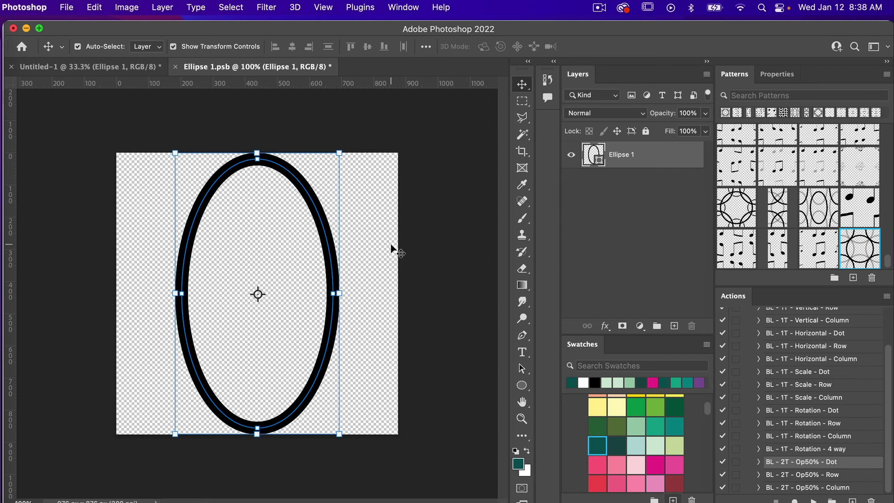
key("super+s")
key("super+w")
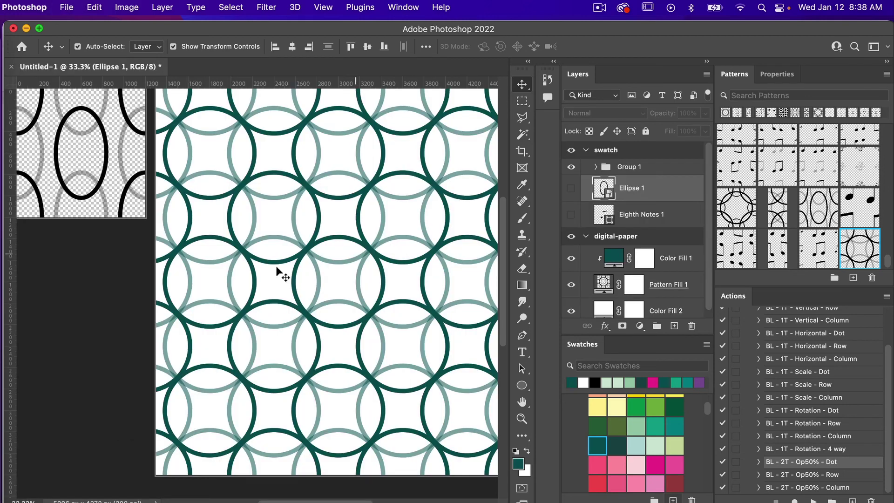
Step: Define the updated oval artwork on the swatch artboard as a new pattern and apply it to Pattern Fill 1 in digital-paper
scroll(208, 272, "left", 5)
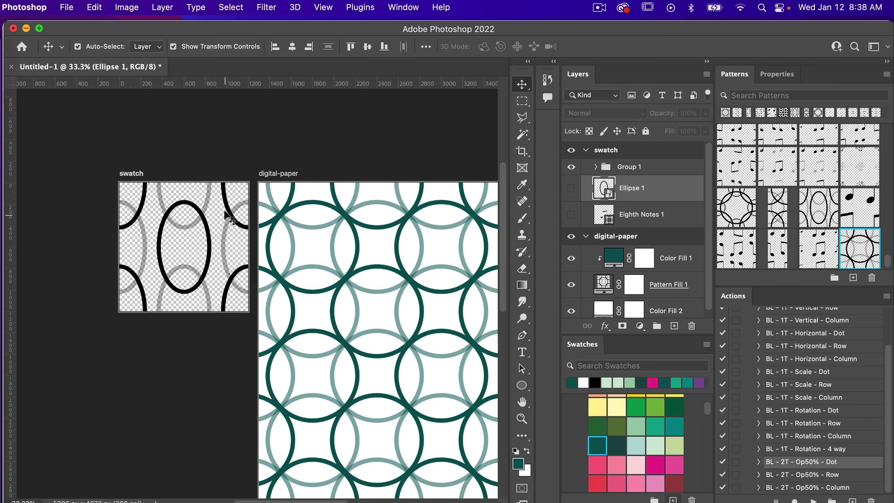
left_click(94, 8)
left_click(123, 357)
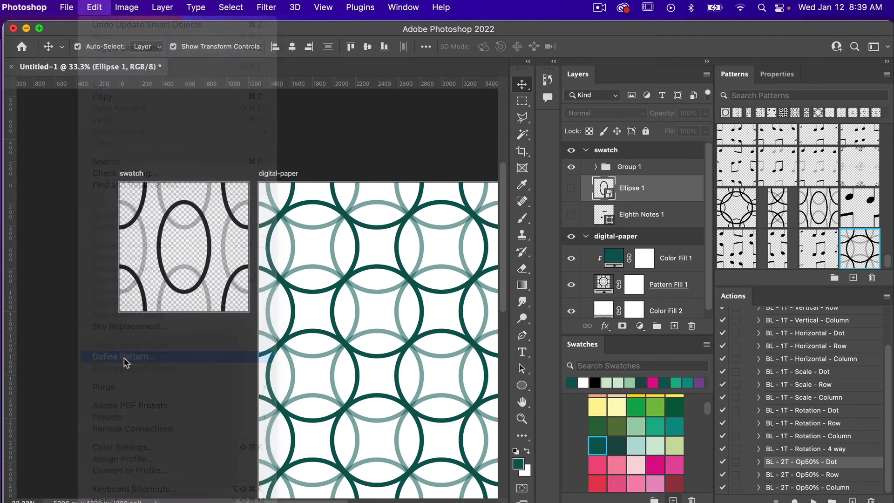
left_click(588, 285)
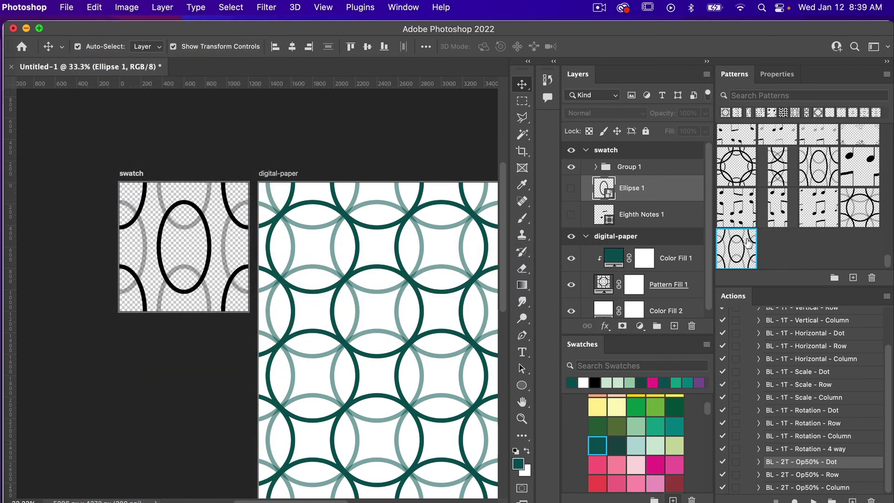
scroll(409, 320, "right", 2)
scroll(409, 319, "down", 2)
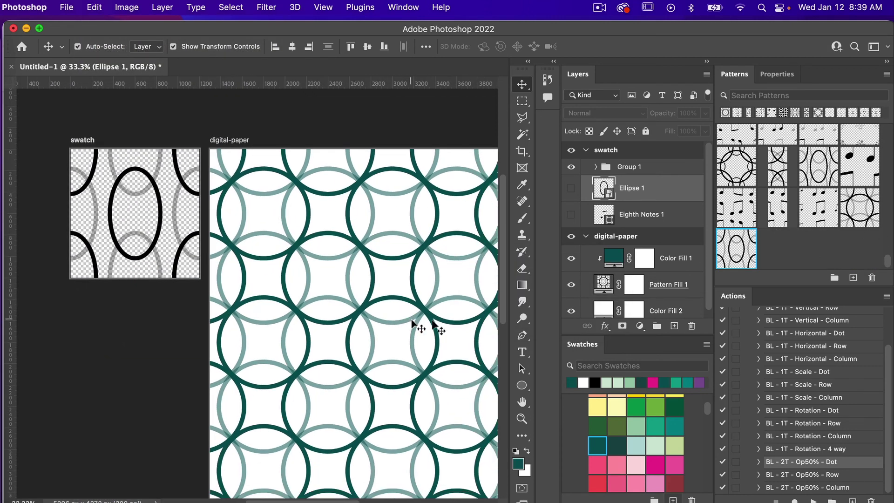
left_click(684, 289)
left_click(745, 243)
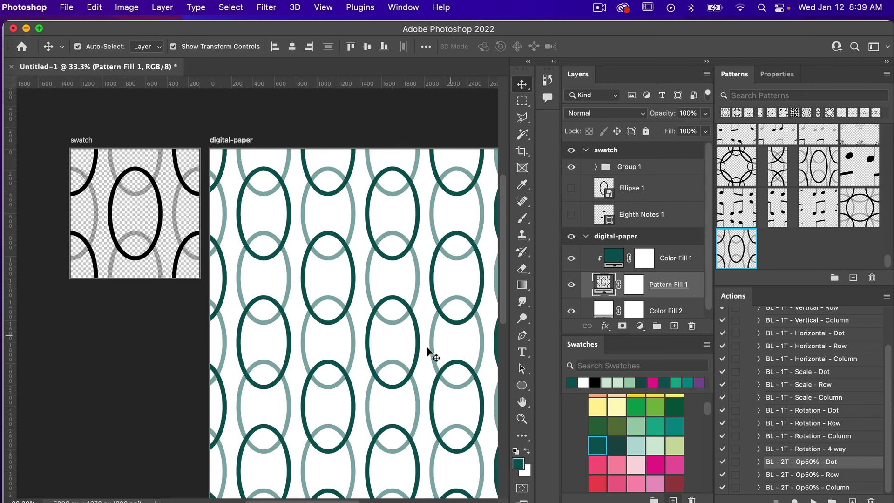
Step: Inspect the overlapping oval pattern across the full digital-paper artboard and compare it with the swatch artboard's tile
scroll(428, 354, "right", 2)
scroll(428, 354, "down", 1)
scroll(427, 347, "right", 2)
scroll(427, 347, "down", 1)
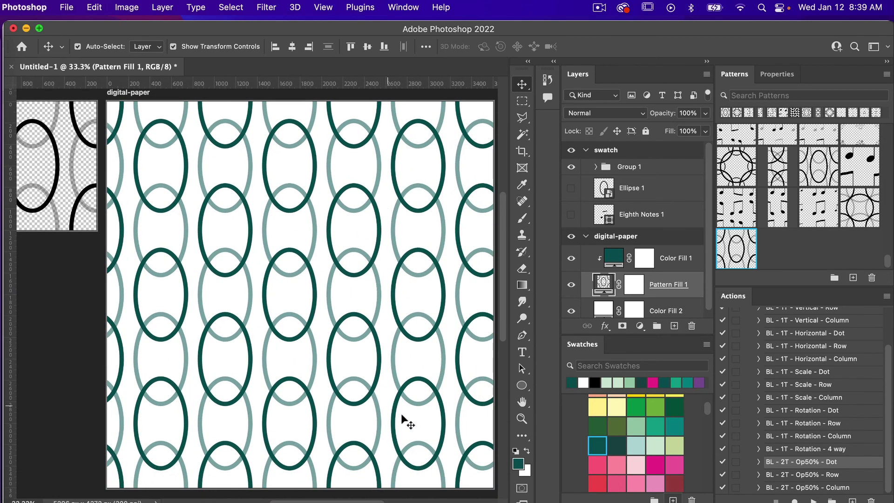
scroll(403, 415, "right", 2)
scroll(403, 415, "down", 1)
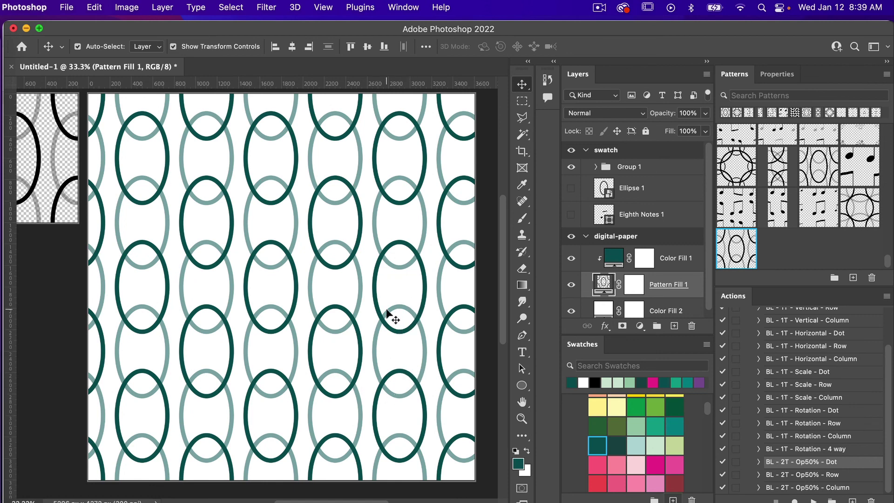
scroll(387, 311, "left", 2)
scroll(388, 311, "up", 1)
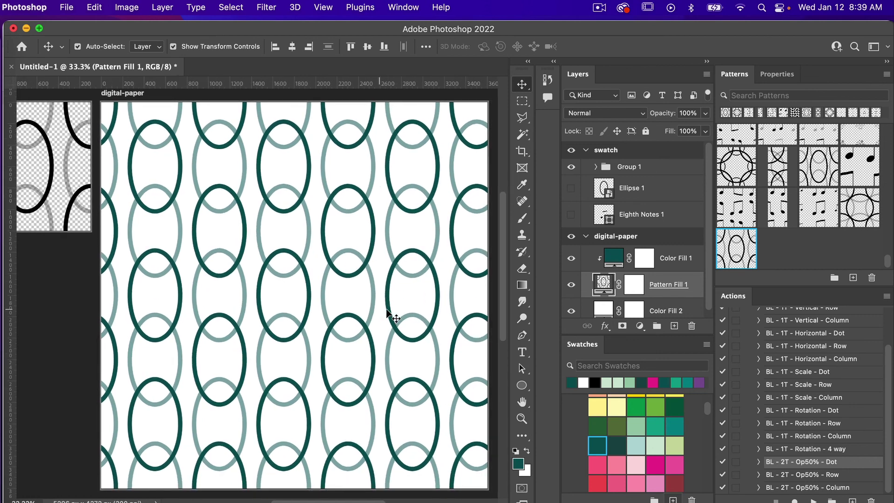
scroll(388, 311, "right", 1)
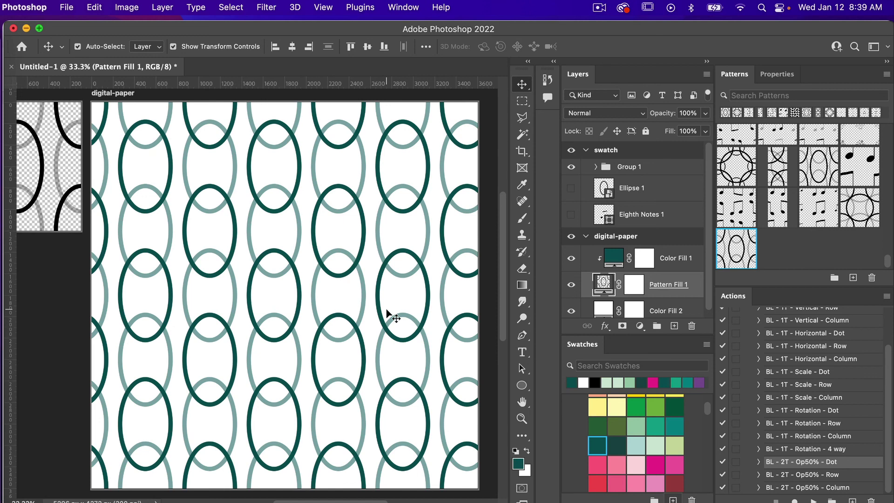
scroll(318, 268, "left", 2)
scroll(318, 268, "down", 1)
scroll(318, 269, "left", 5)
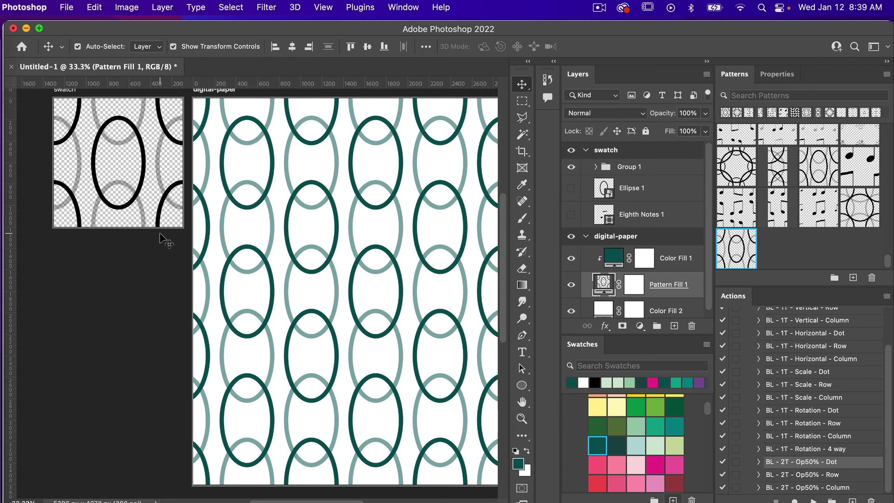
scroll(160, 234, "up", 2)
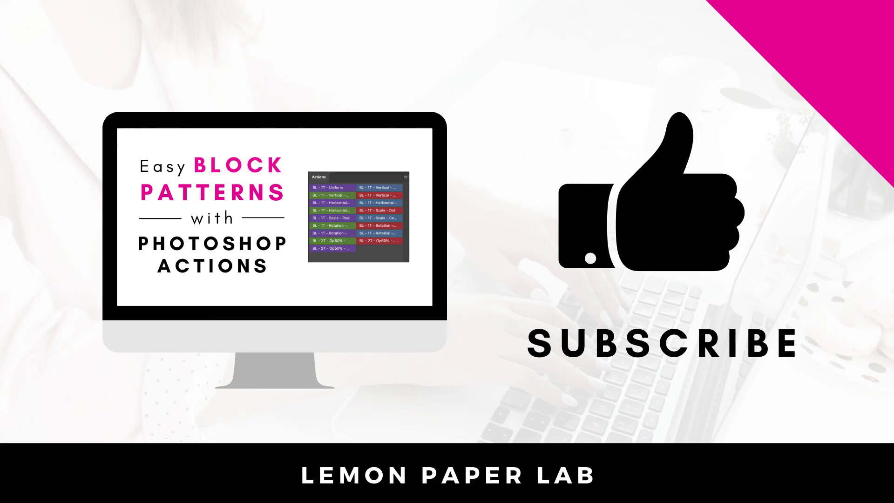